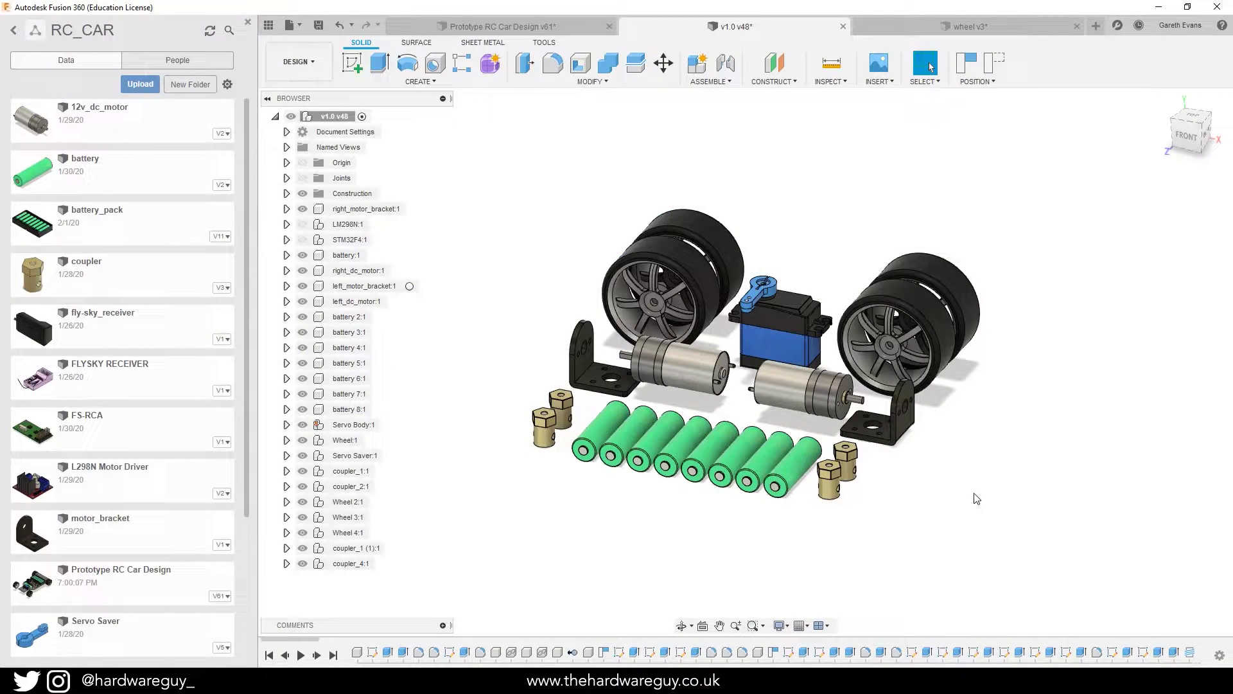
middle_click_drag(962, 465, 548, 457, "shift")
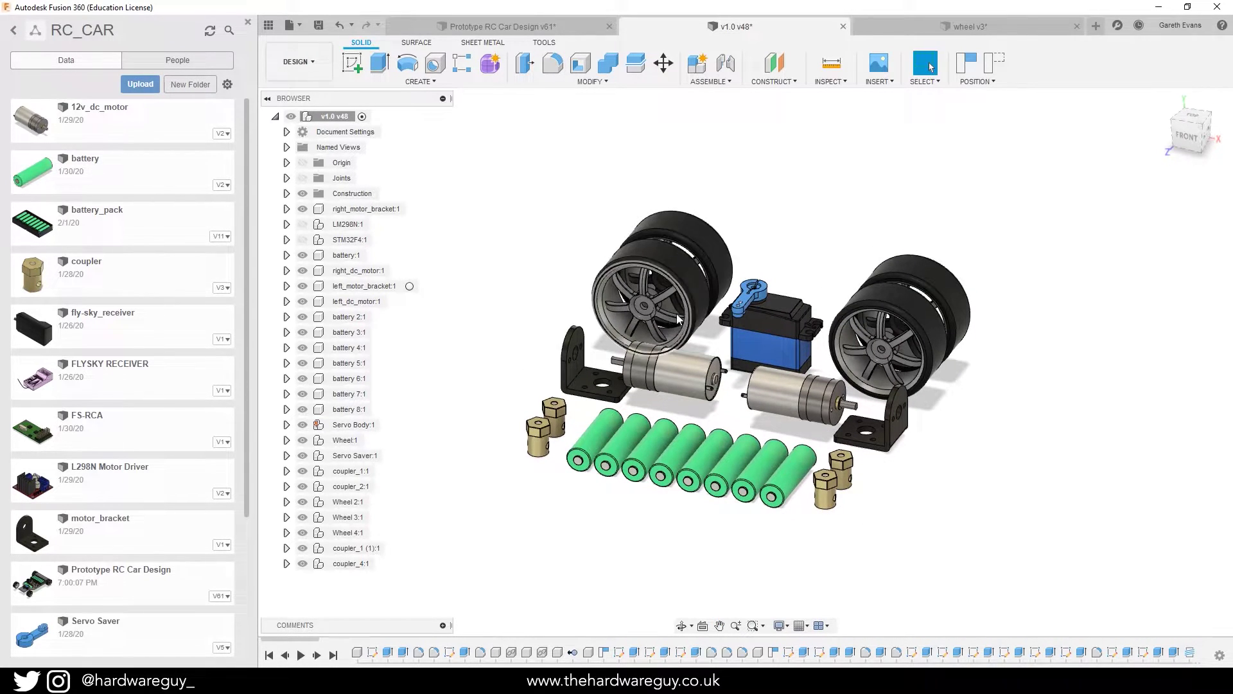
scroll(769, 326, "up", 5)
scroll(769, 327, "down", 4)
scroll(803, 384, "down", 3)
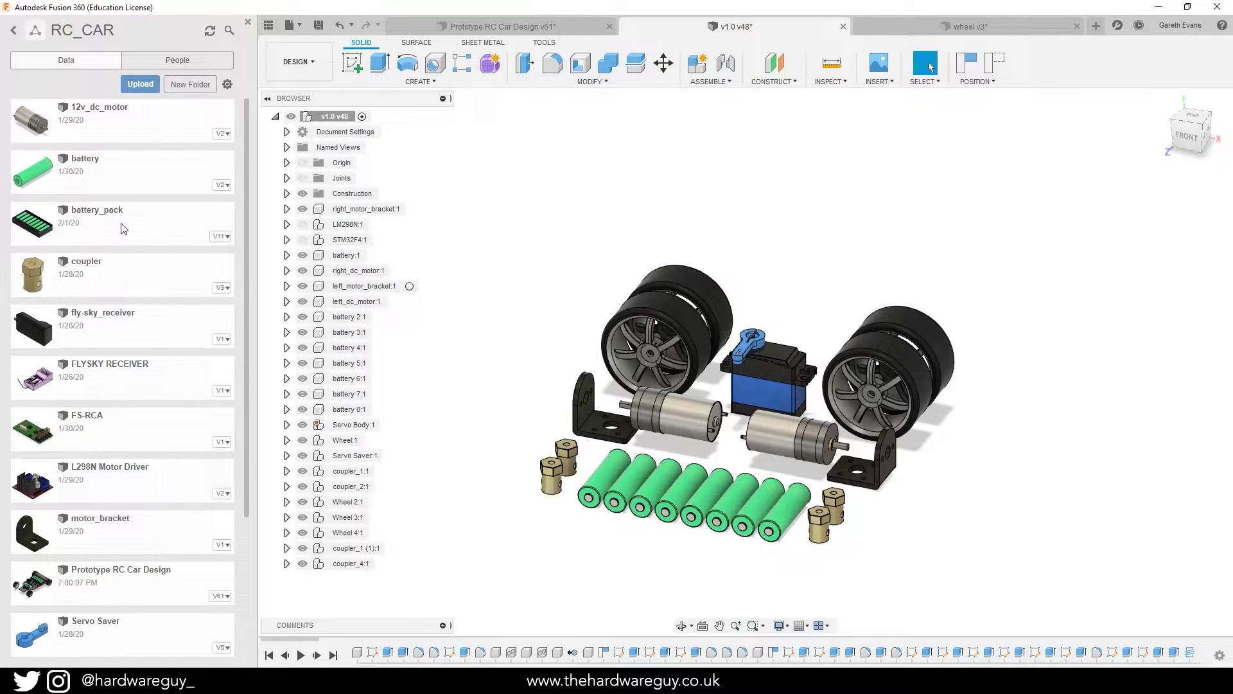
scroll(122, 230, "down", 3)
scroll(127, 251, "up", 3)
scroll(128, 450, "down", 3)
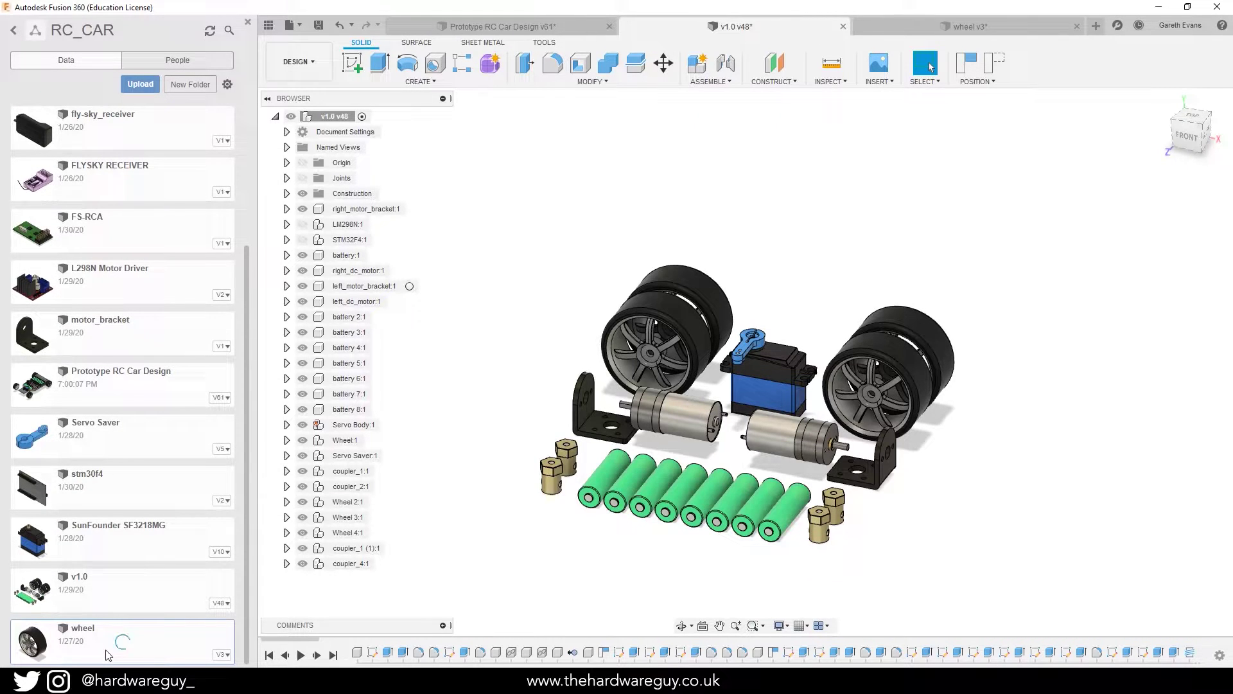
- Open the wheel design from the Data Panel and orbit it to a side view
double_click(107, 655)
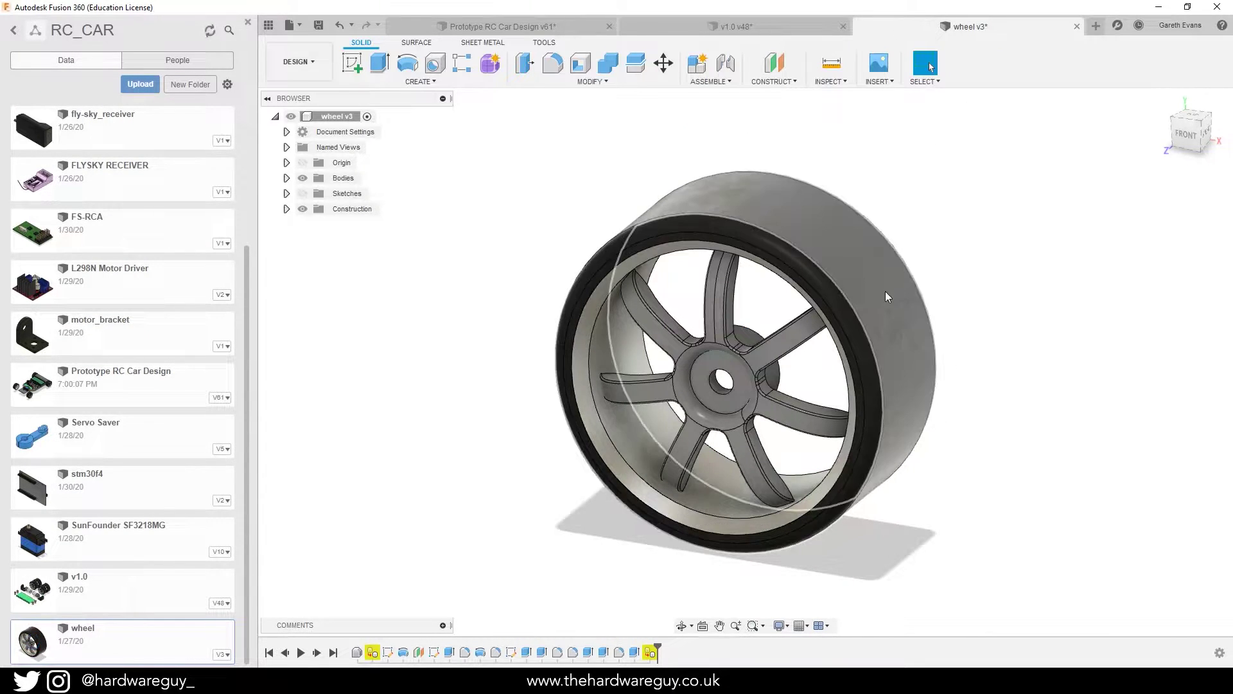
middle_click_drag(1105, 370, 490, 365, "shift")
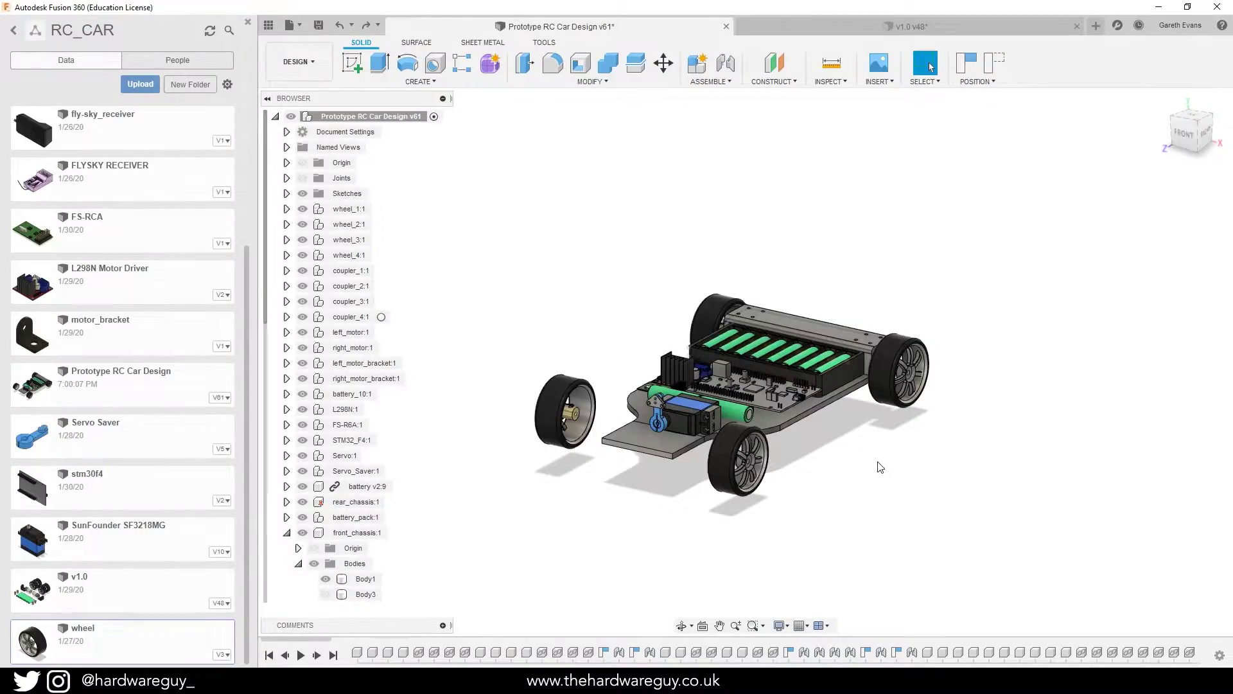
- Orbit and zoom the assembled car toward a side view
middle_click_drag(835, 433, 879, 446, "shift")
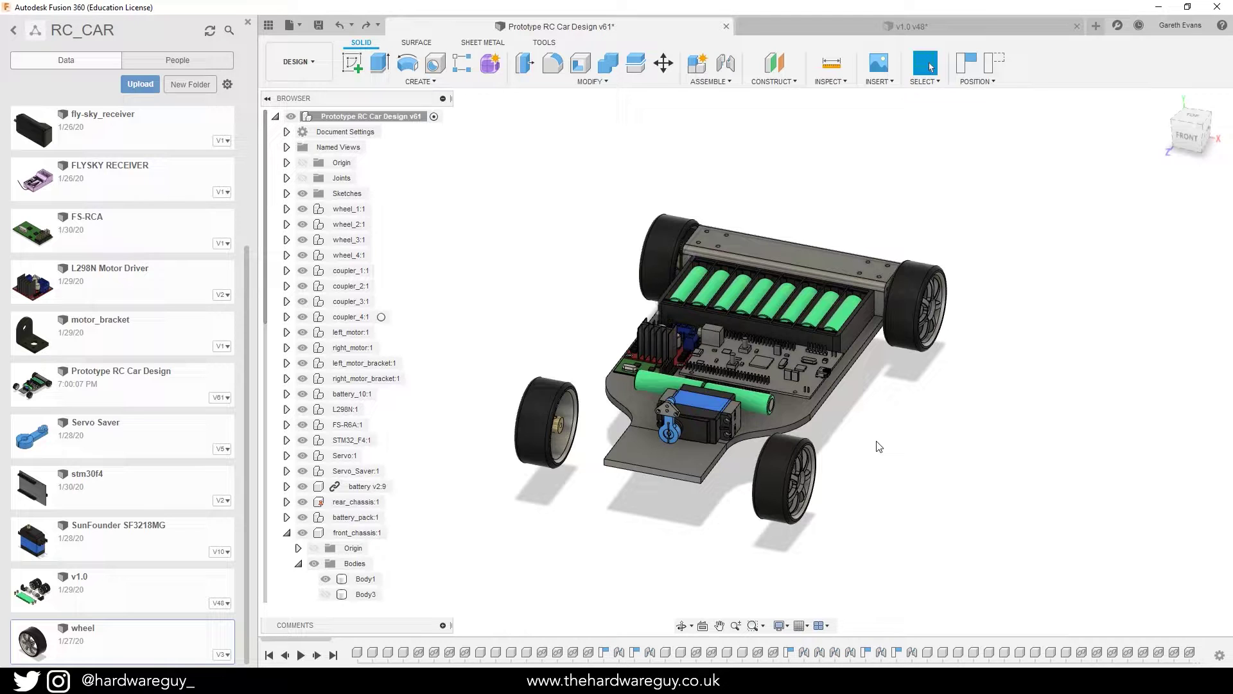
scroll(915, 417, "up", 6)
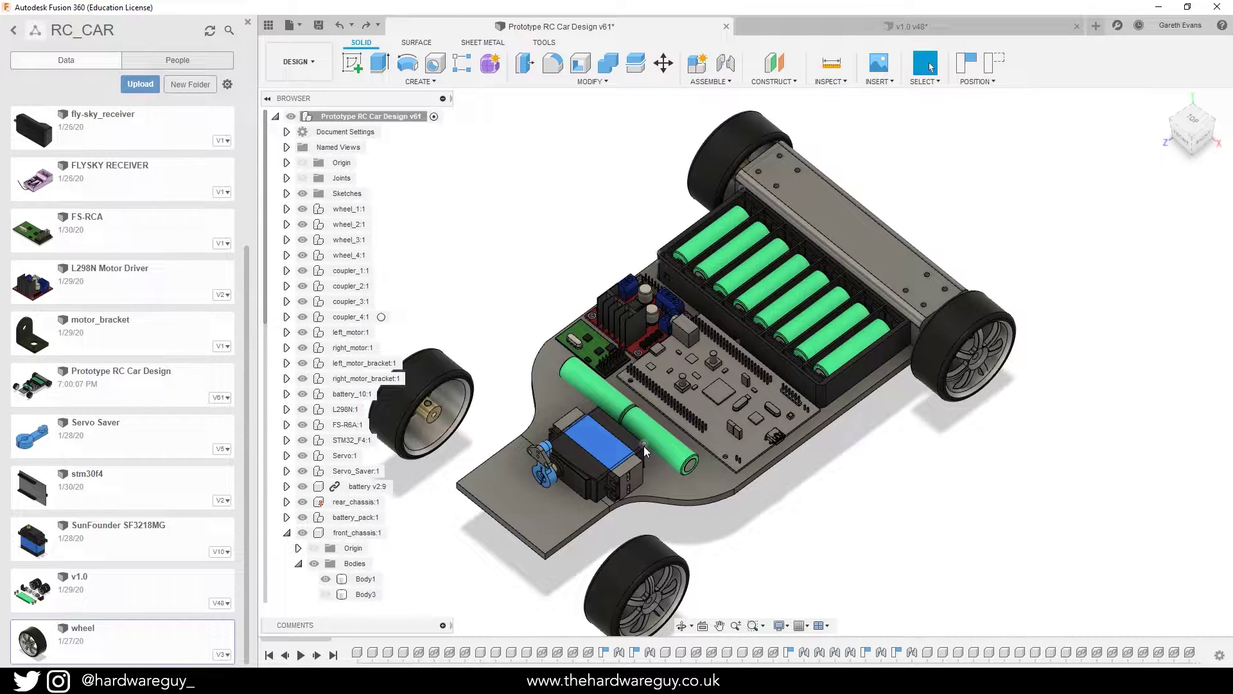
scroll(644, 446, "down", 3)
middle_click_drag(848, 473, 875, 497, "shift")
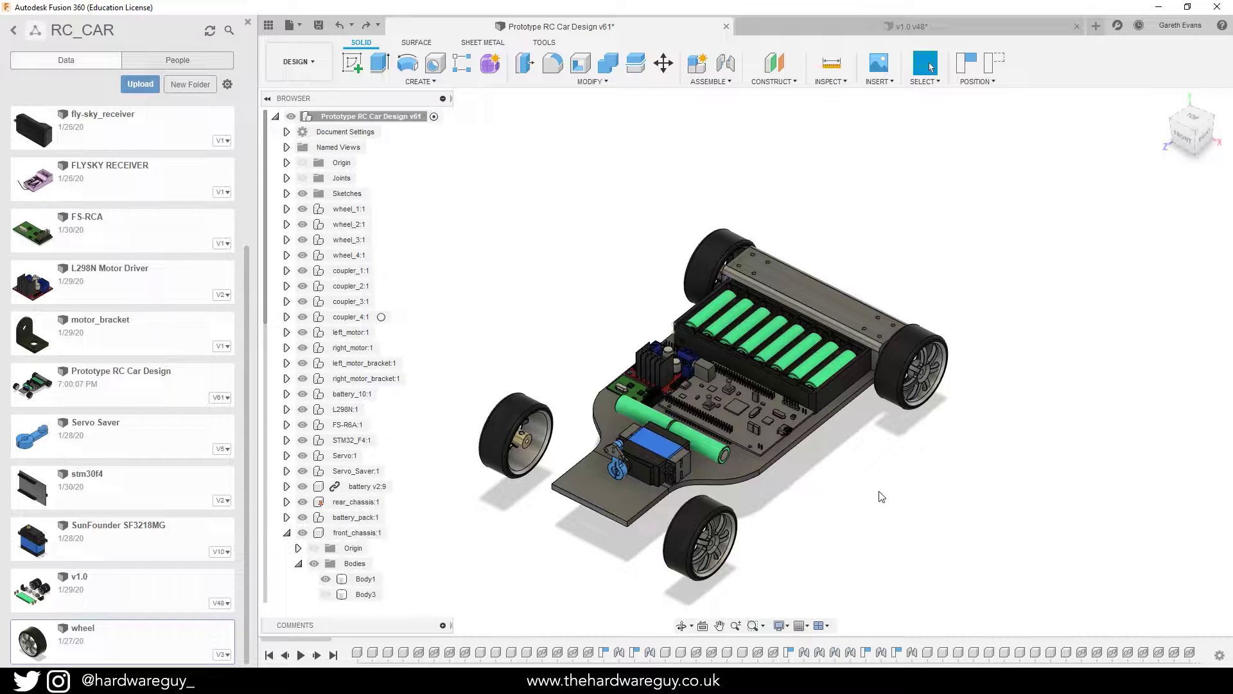
- Zoom in to a rear wheel close-up and hide the Data Panel
scroll(848, 480, "up", 3)
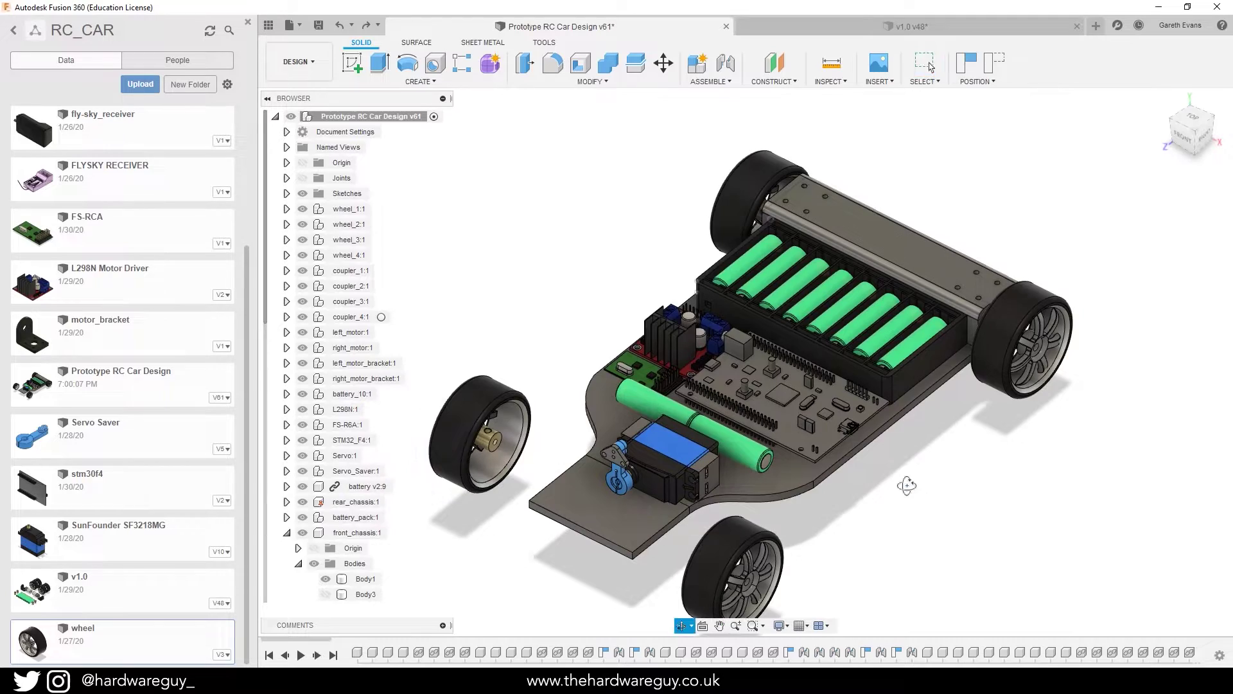
scroll(874, 459, "up", 2)
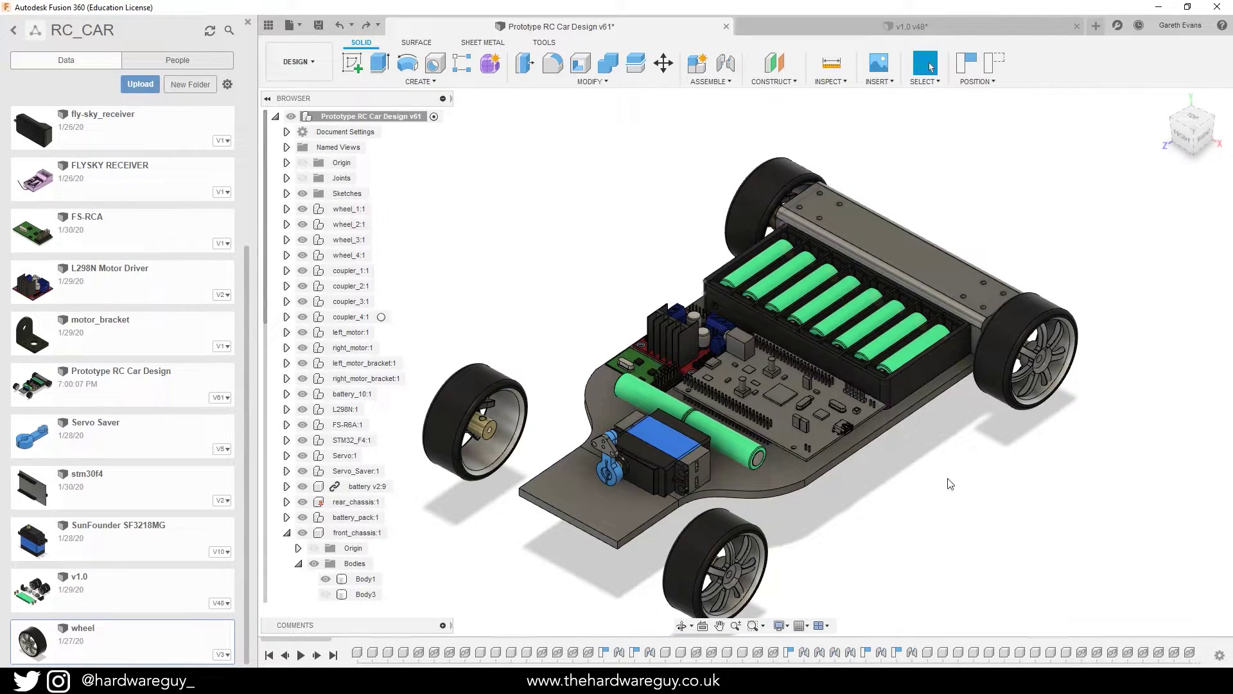
scroll(951, 484, "up", 5)
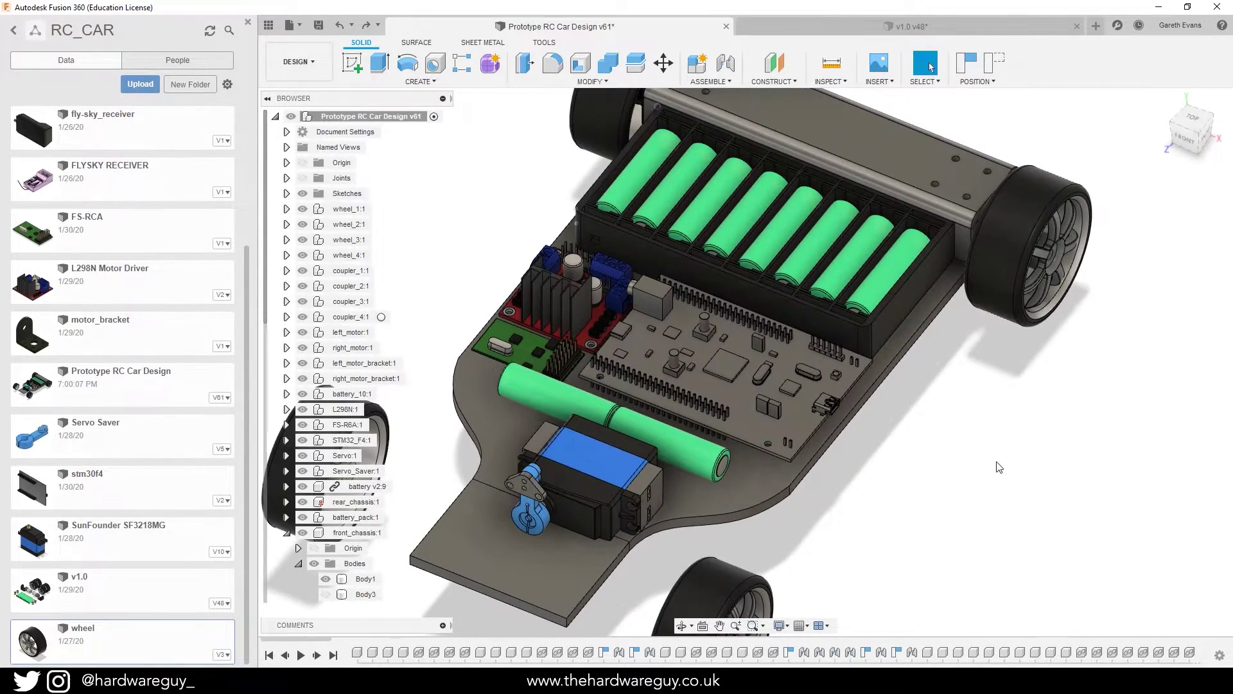
scroll(999, 467, "up", 6)
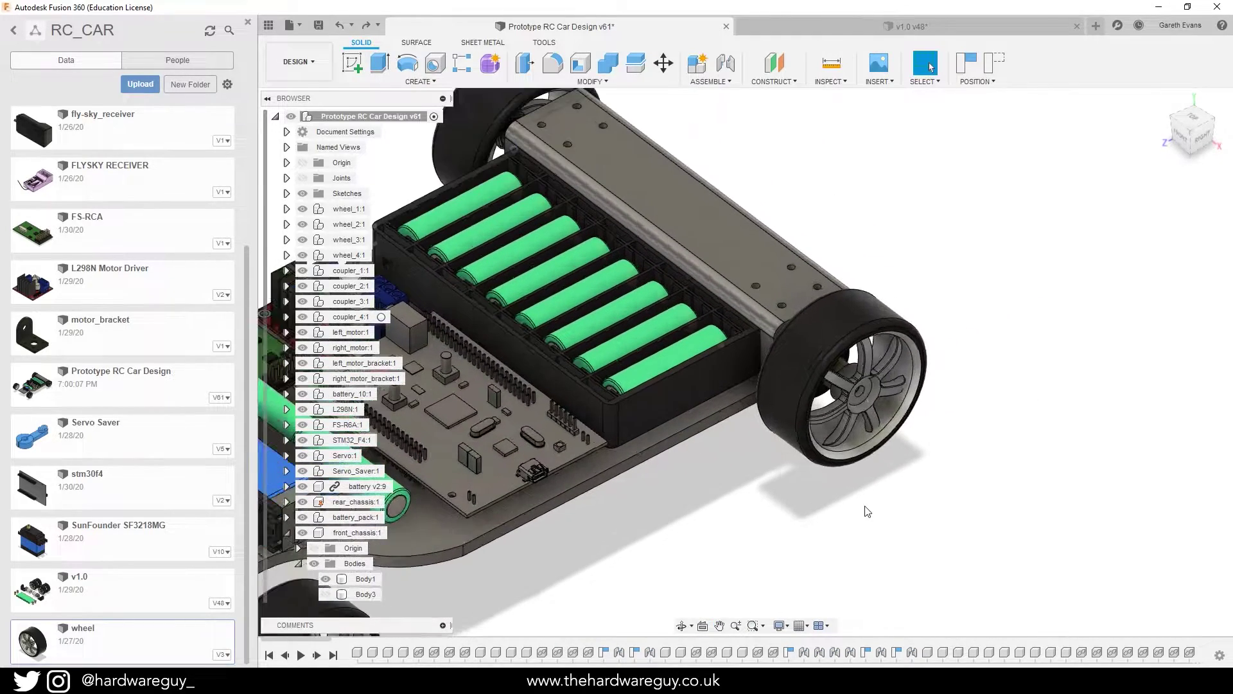
scroll(835, 360, "up", 3)
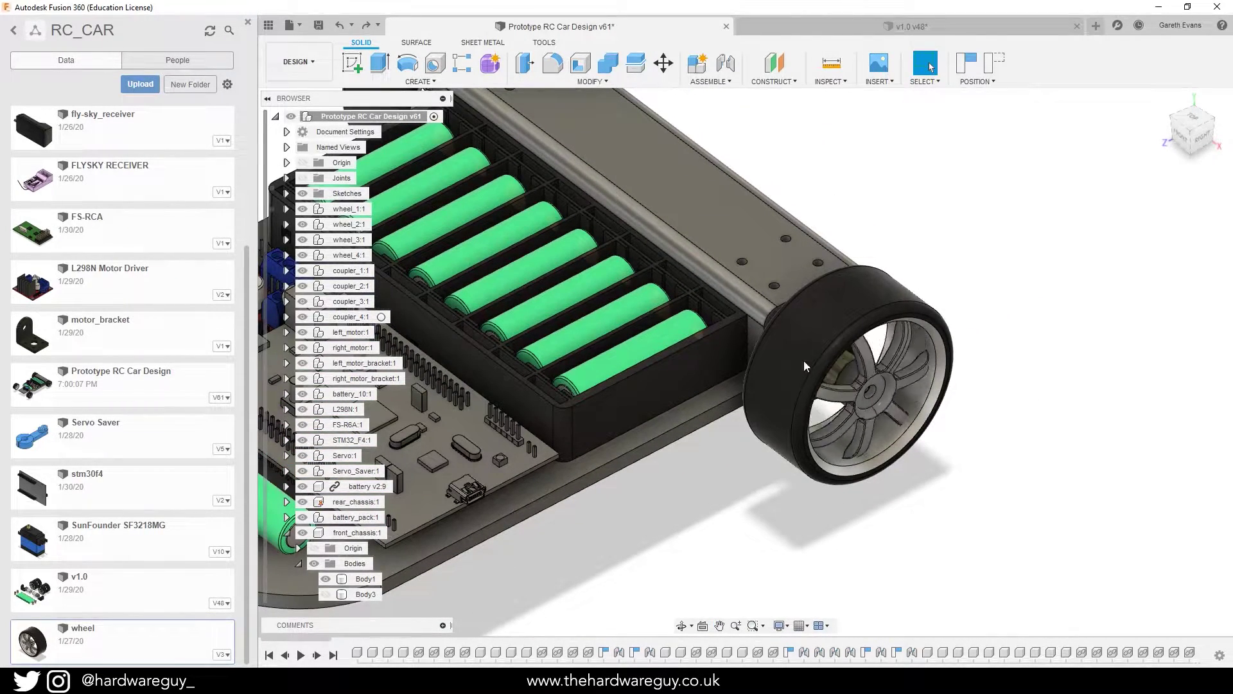
scroll(909, 393, "up", 6)
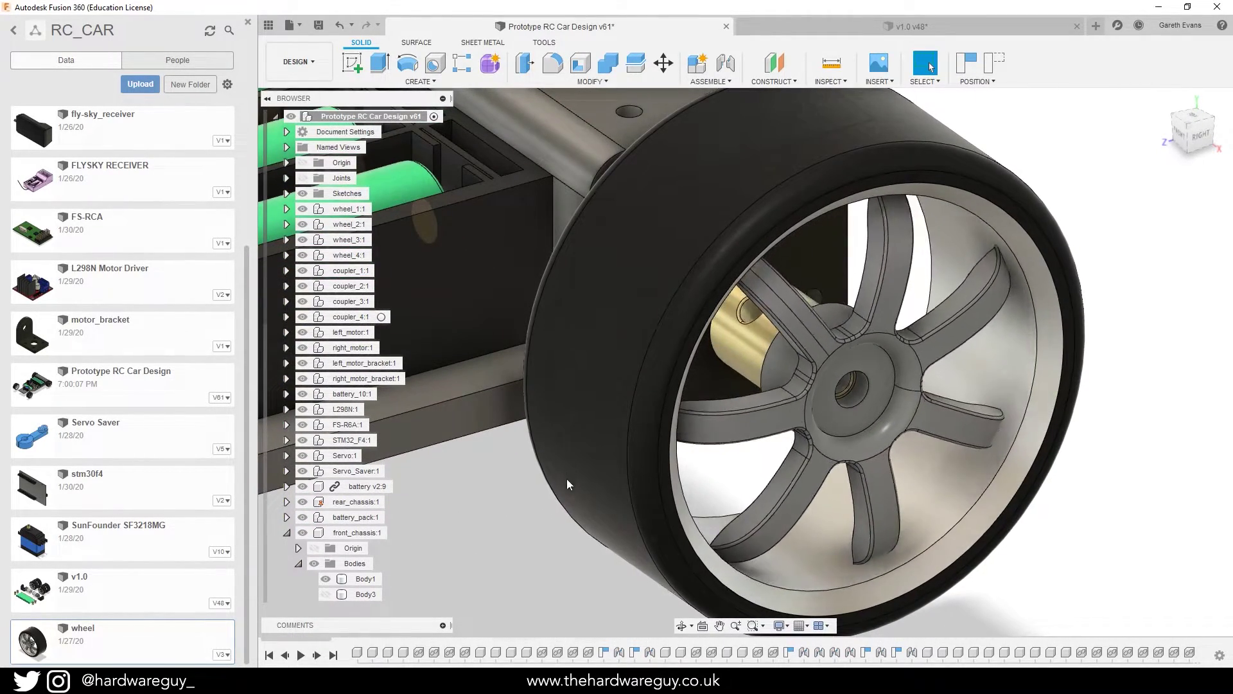
scroll(507, 457, "down", 7)
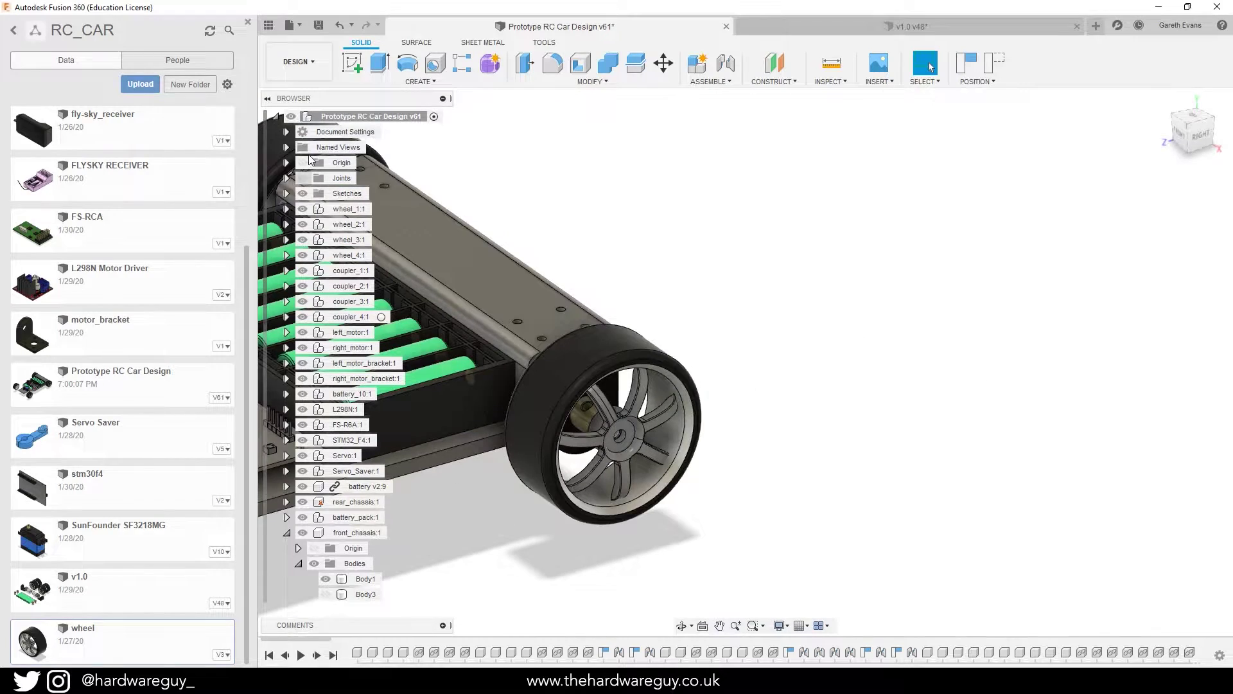
scroll(637, 337, "down", 5)
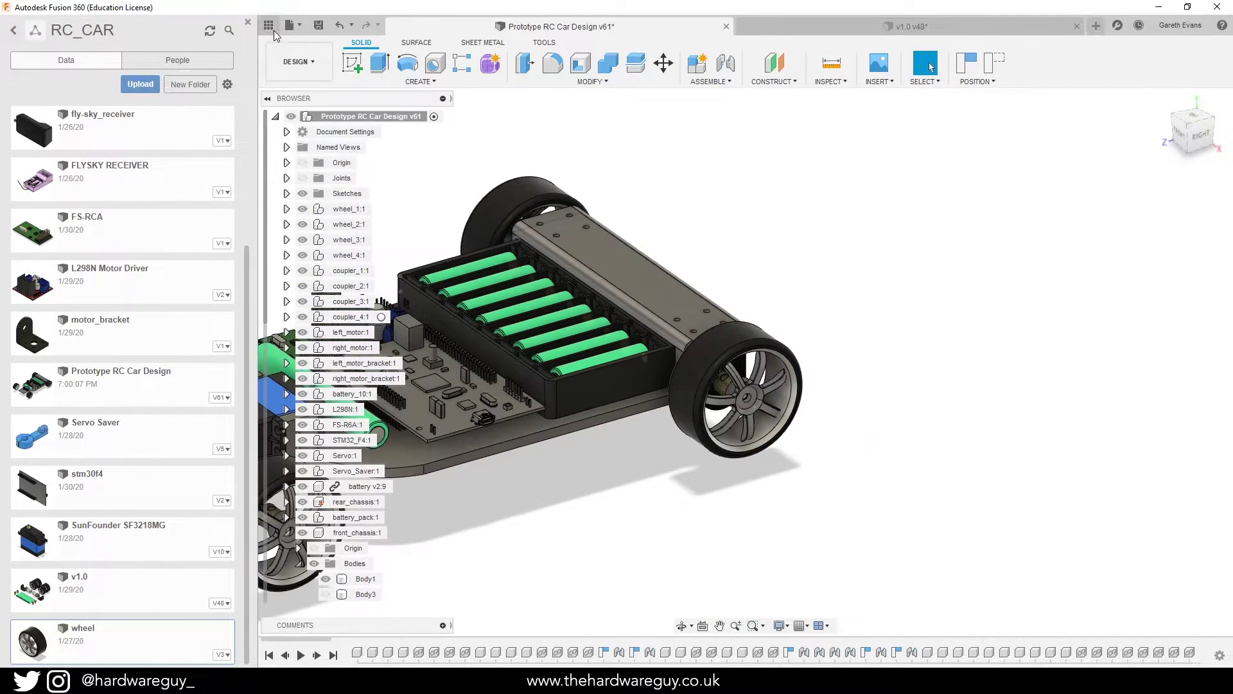
left_click(269, 25)
scroll(727, 507, "down", 5)
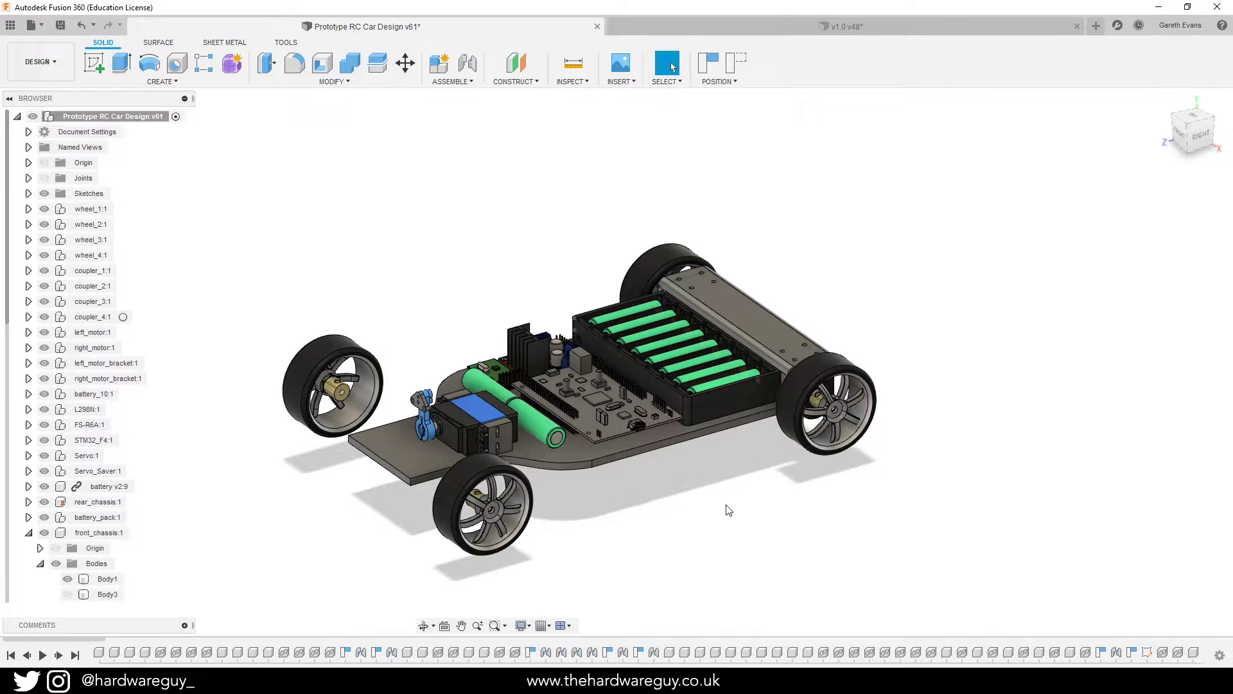
- Orbit from the rear left to low side and near top-down views of the chassis
mouse_move(729, 510)
middle_mouse_down("shift")
mouse_move(683, 507)
mouse_move(773, 494)
mouse_move(663, 507)
mouse_move(666, 520)
mouse_move(719, 490)
mouse_move(720, 523)
middle_mouse_up("shift")
scroll(618, 422, "up", 3)
scroll(637, 371, "up", 2)
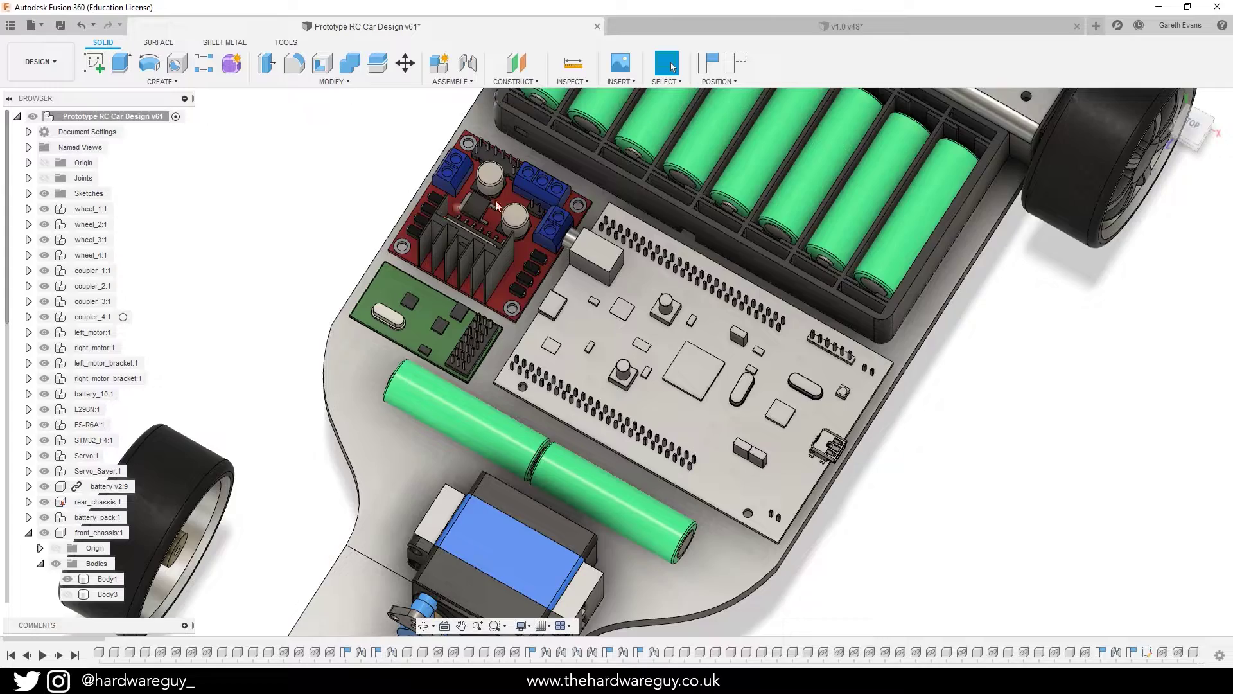
middle_click_drag(333, 287, 327, 356, "shift")
scroll(328, 356, "down", 3)
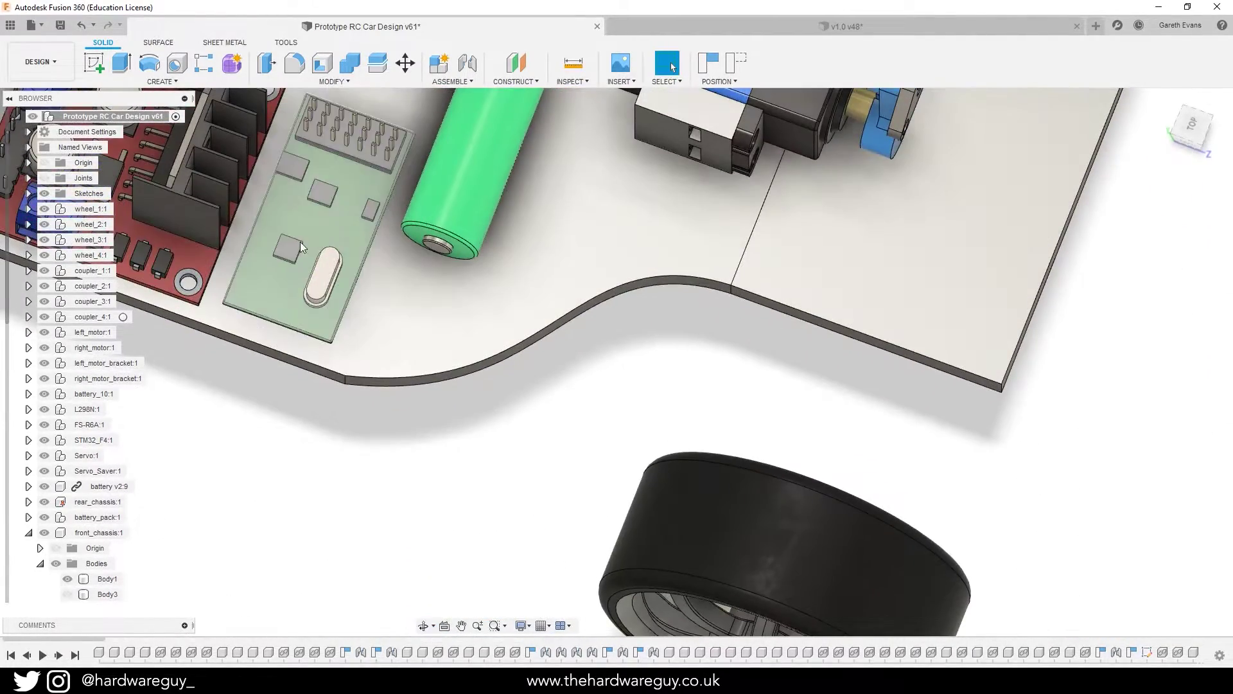
middle_click_drag(289, 310, 398, 394, "shift")
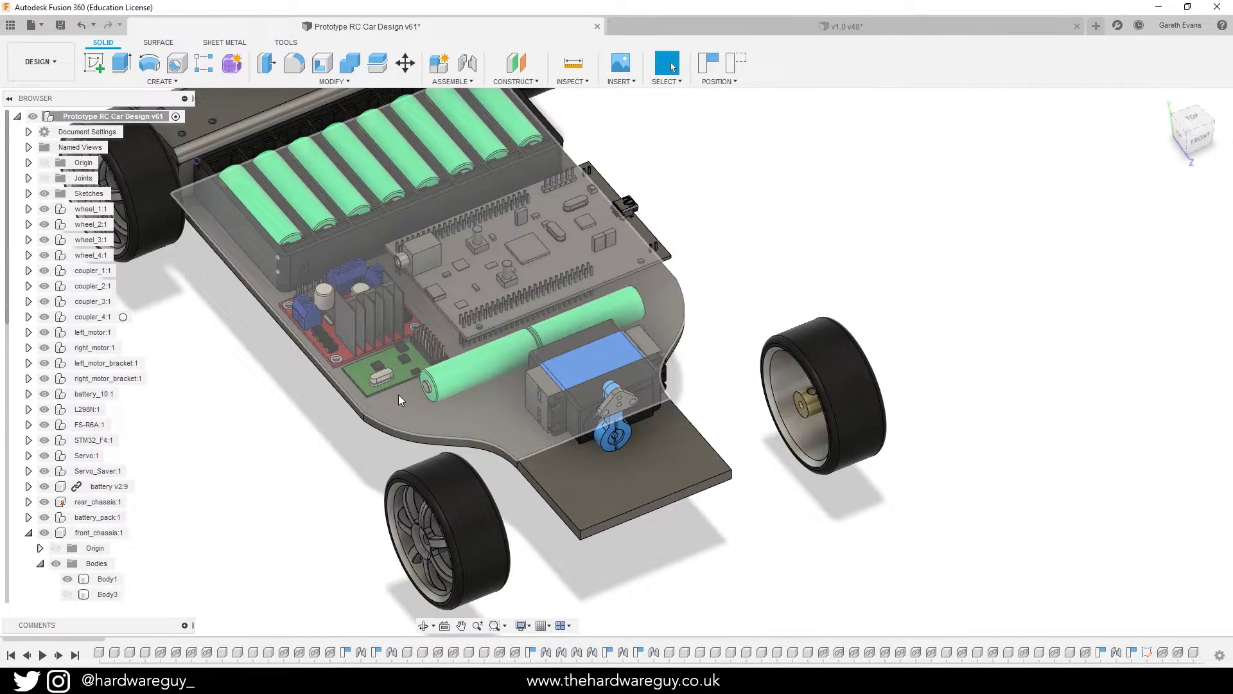
- View the front chassis from another angle, return to Select, and reopen the Data Panel
middle_click_drag(749, 325, 931, 257, "shift")
left_click(673, 66)
middle_click_drag(707, 385, 757, 335, "shift")
scroll(757, 335, "up", 3)
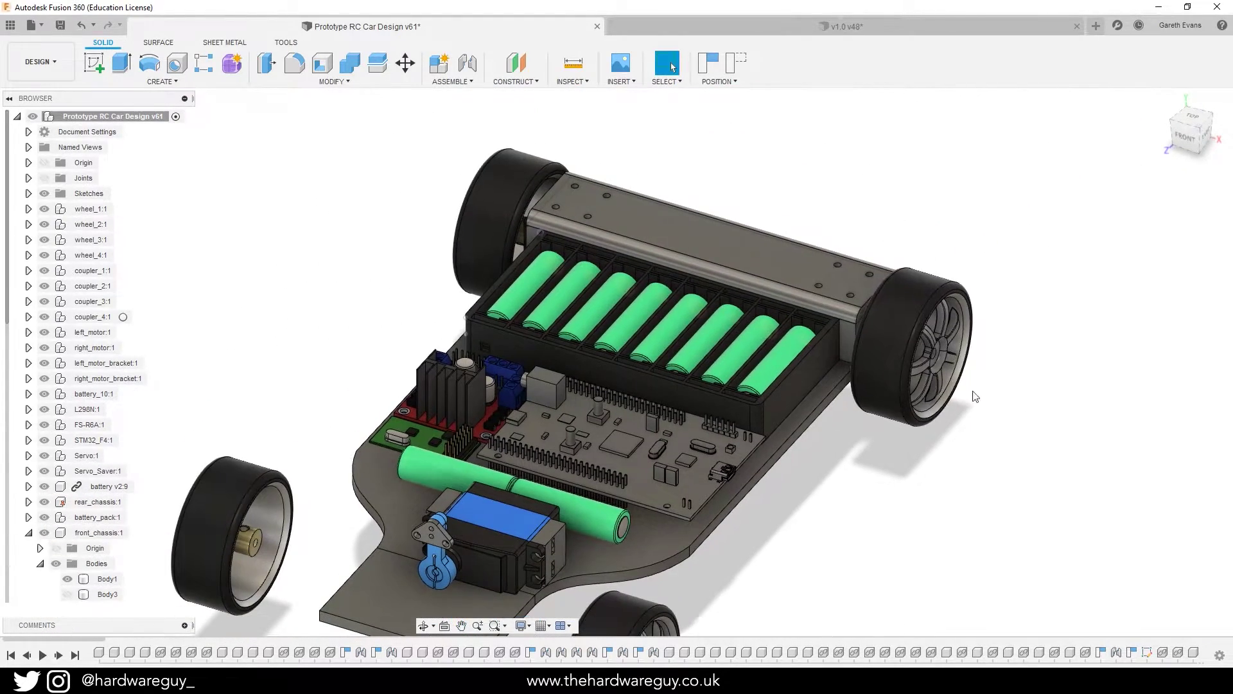
left_click(11, 26)
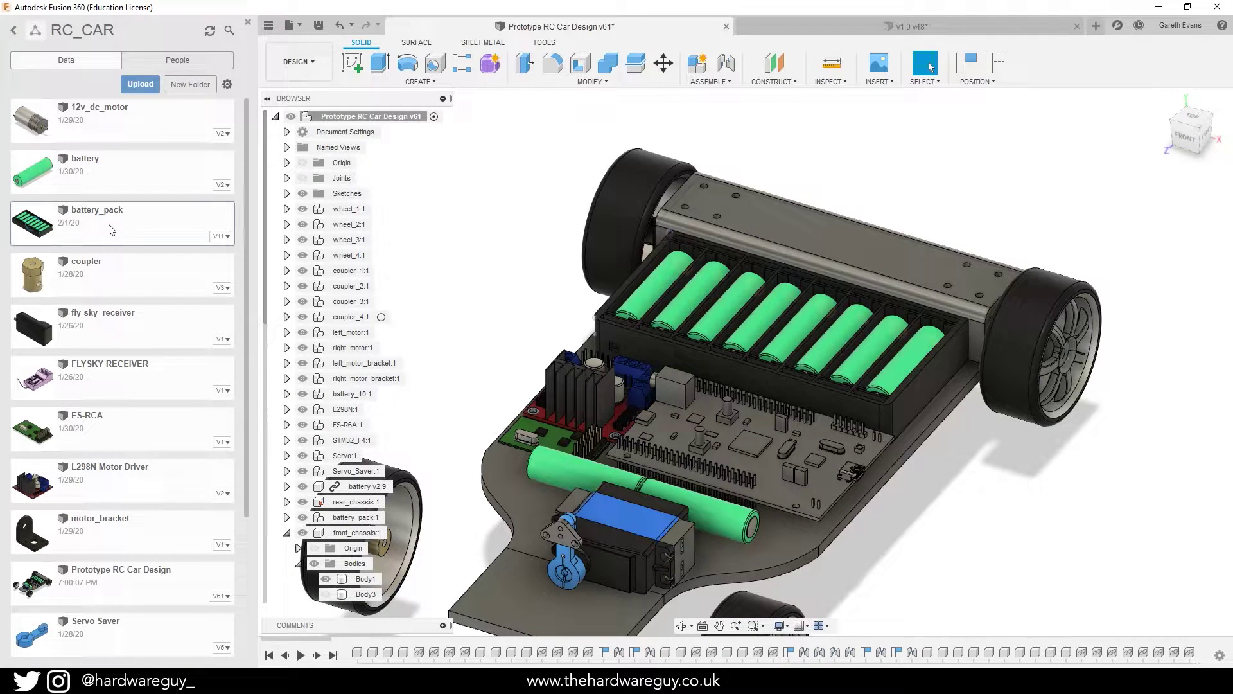
- Open the battery_pack design and orbit around its cell tray, end wall and front-top view
double_click(225, 230)
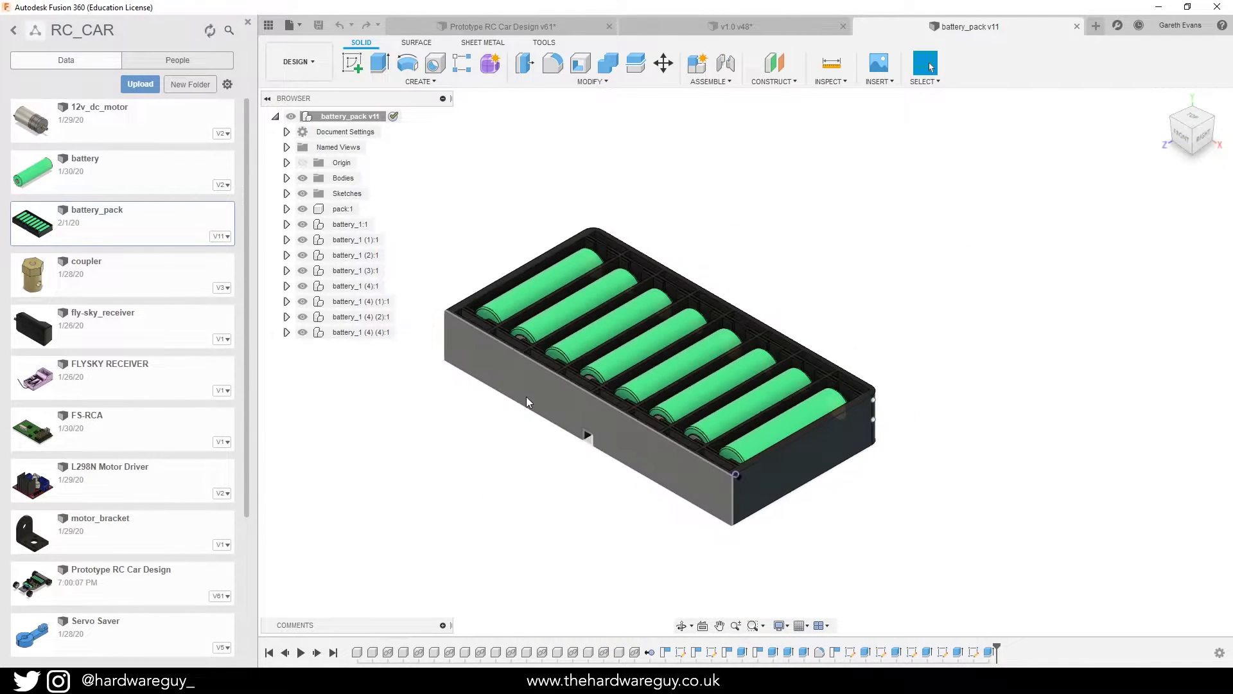
middle_click_drag(883, 312, 853, 349, "shift")
scroll(672, 379, "up", 3)
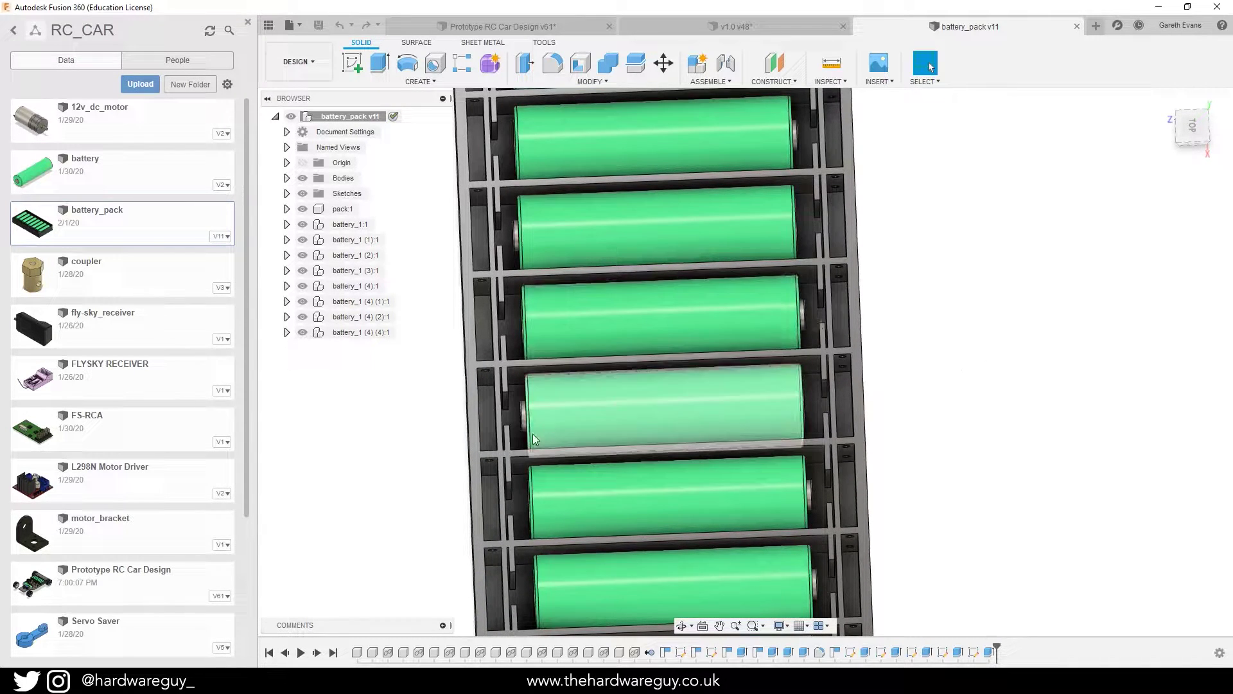
middle_click_drag(859, 399, 484, 353, "shift")
scroll(496, 360, "up", 5)
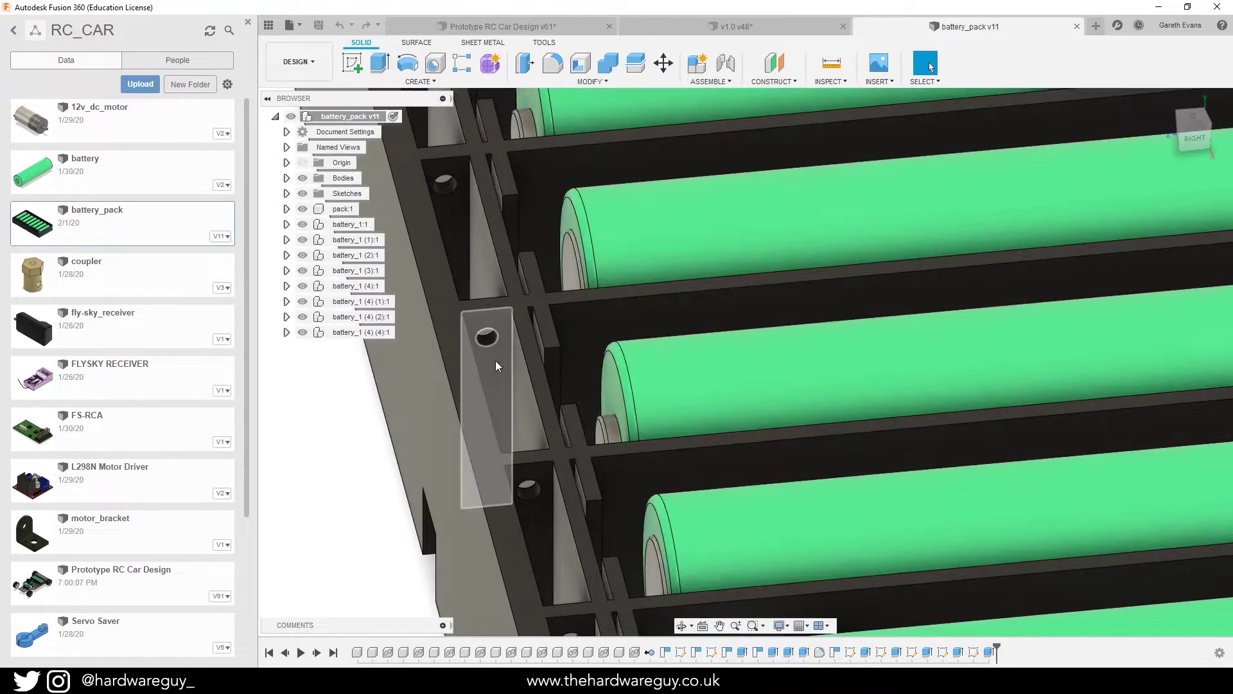
scroll(377, 389, "down", 5)
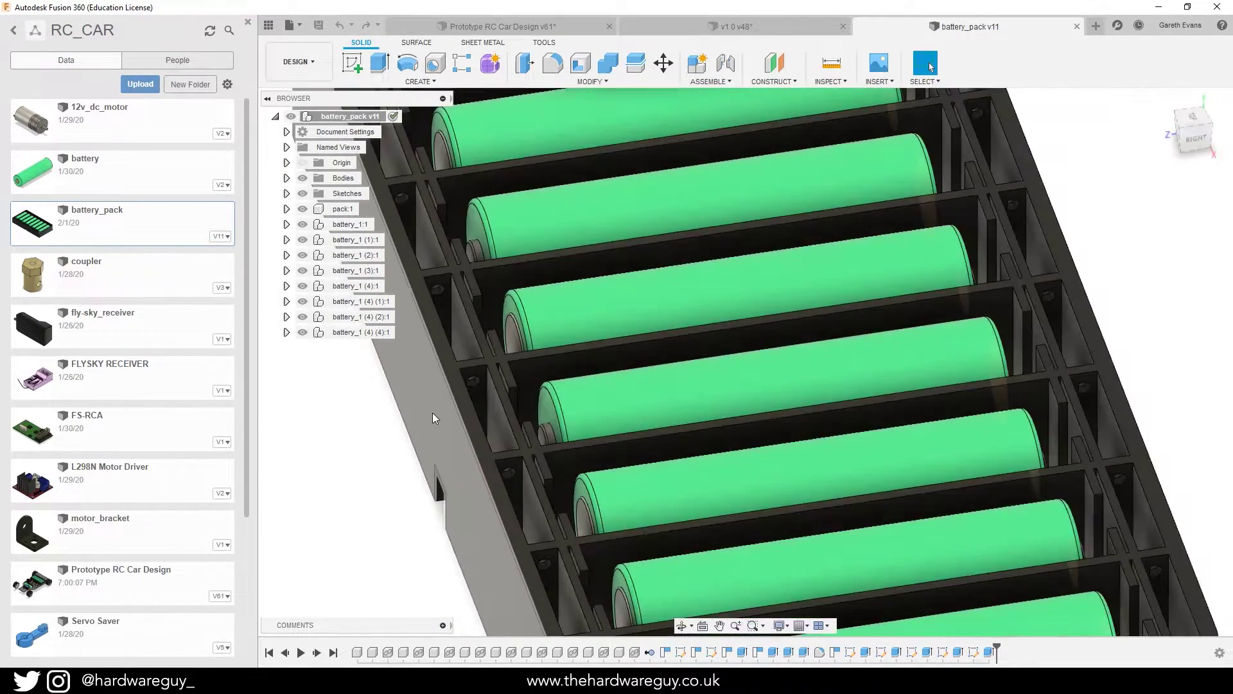
scroll(434, 415, "down", 5)
middle_click_drag(435, 415, 386, 450, "shift")
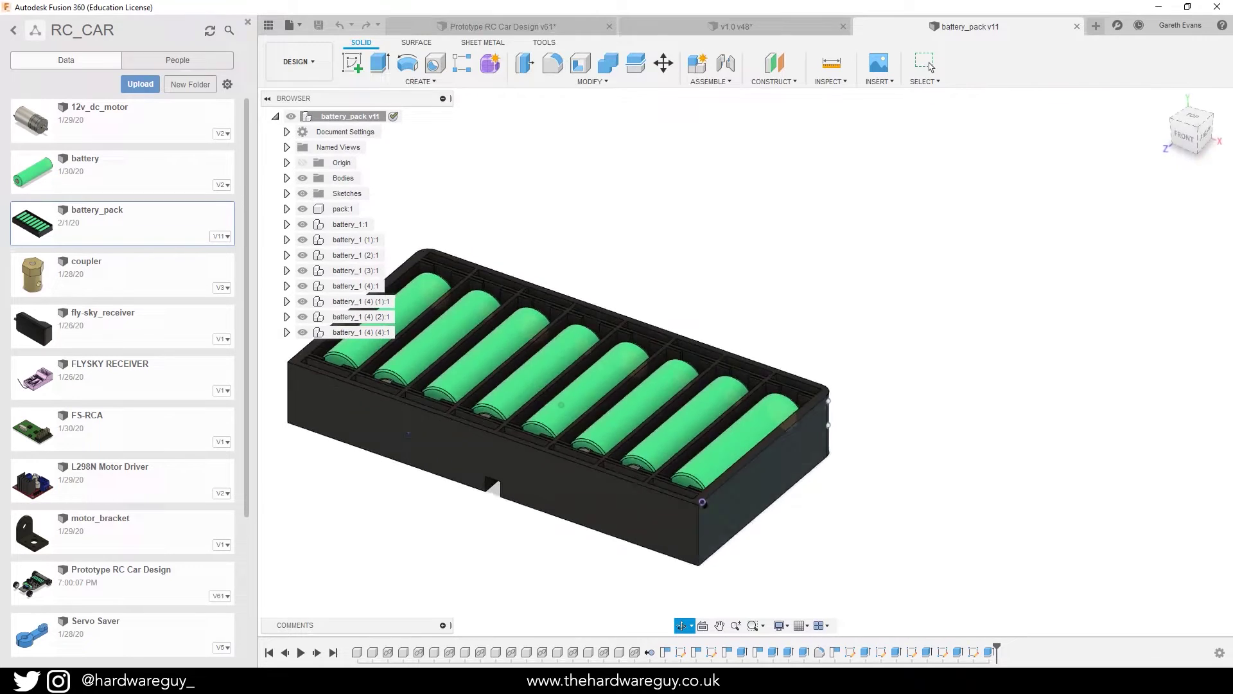
scroll(395, 473, "up", 6)
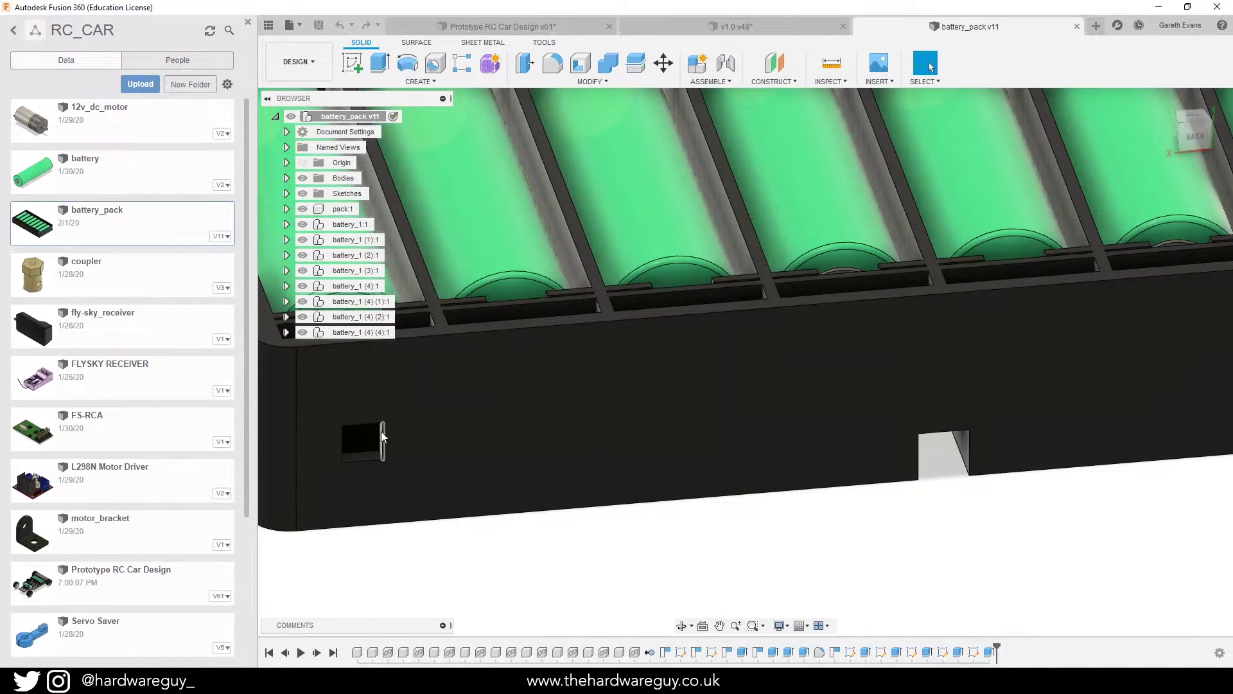
- Switch through the v1.0 tab to Prototype RC Car Design and zoom onto the motor driver board
left_click(757, 29)
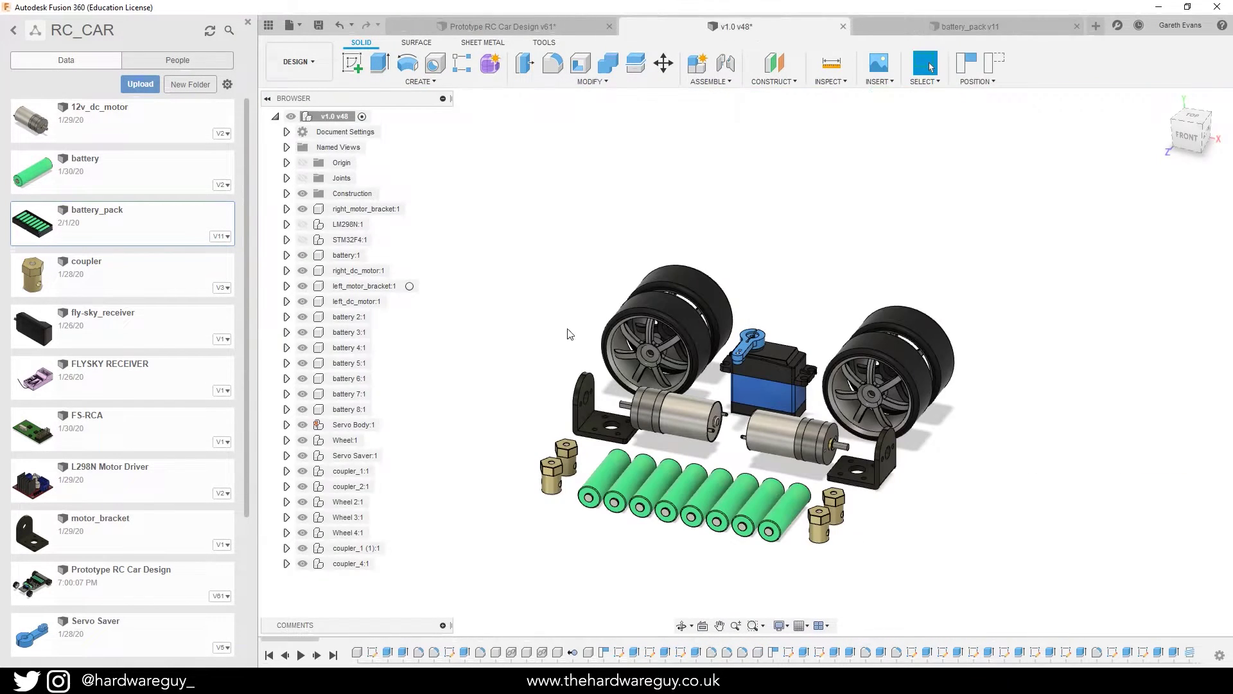
left_click(510, 29)
scroll(689, 311, "up", 3)
scroll(689, 311, "up", 5)
middle_click_drag(561, 277, 460, 273, "shift")
scroll(796, 345, "down", 3)
scroll(467, 406, "down", 3)
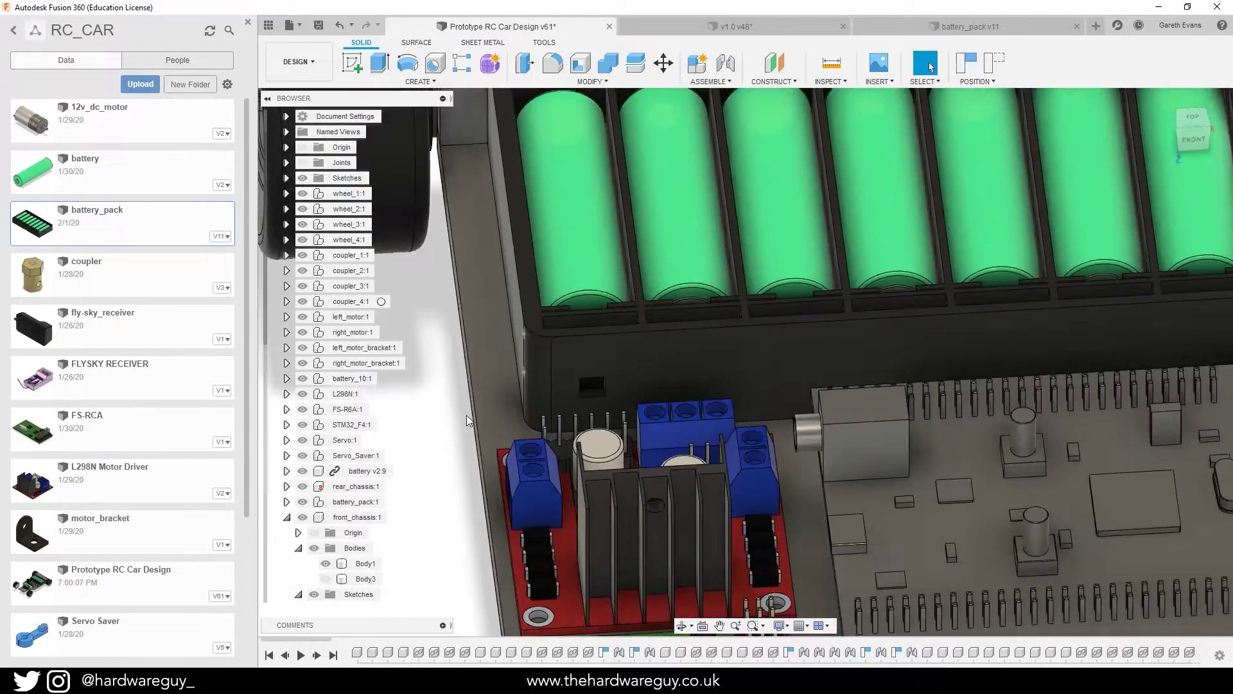
scroll(526, 426, "down", 2)
- Orbit the car to view it from the rear and the right side
middle_click_drag(1074, 383, 890, 444, "shift")
scroll(702, 330, "up", 6)
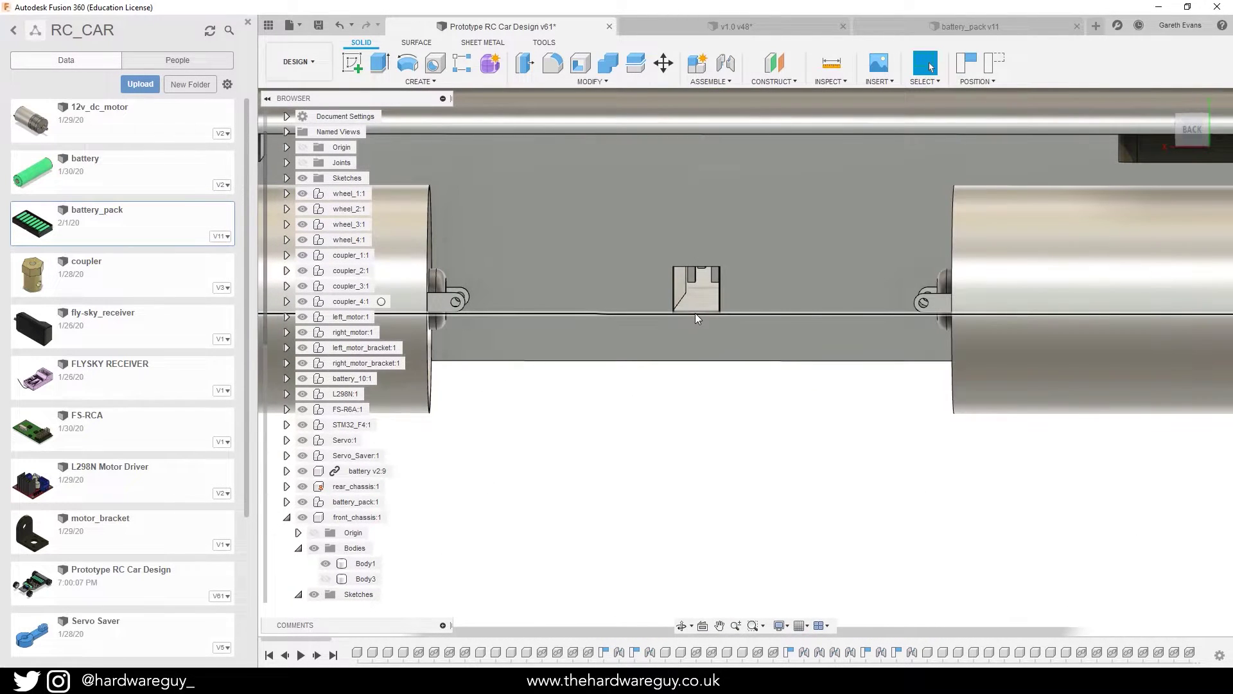
scroll(460, 435, "down", 10)
middle_click_drag(459, 435, 648, 489, "shift")
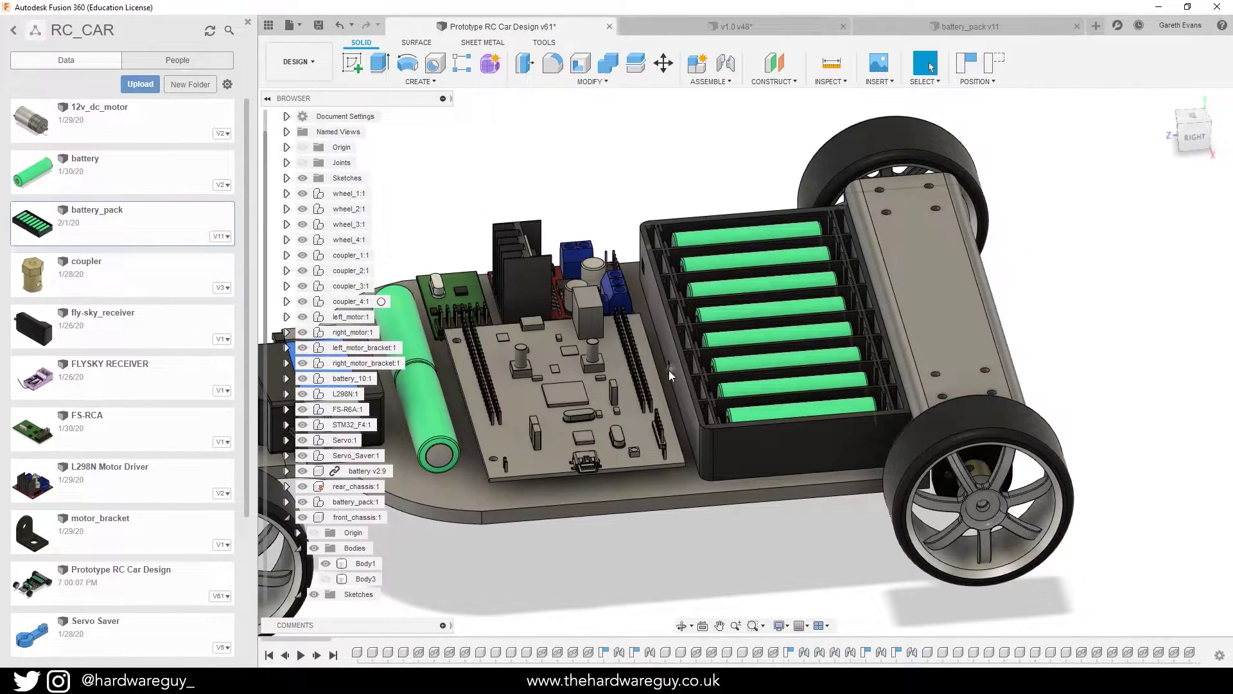
- Zoom to the servo, rotate its blue horn about the revolute joint, then view the whole car
middle_click_drag(575, 280, 606, 287)
scroll(672, 567, "down", 5)
middle_click_drag(672, 567, 751, 508, "shift")
scroll(718, 498, "up", 4)
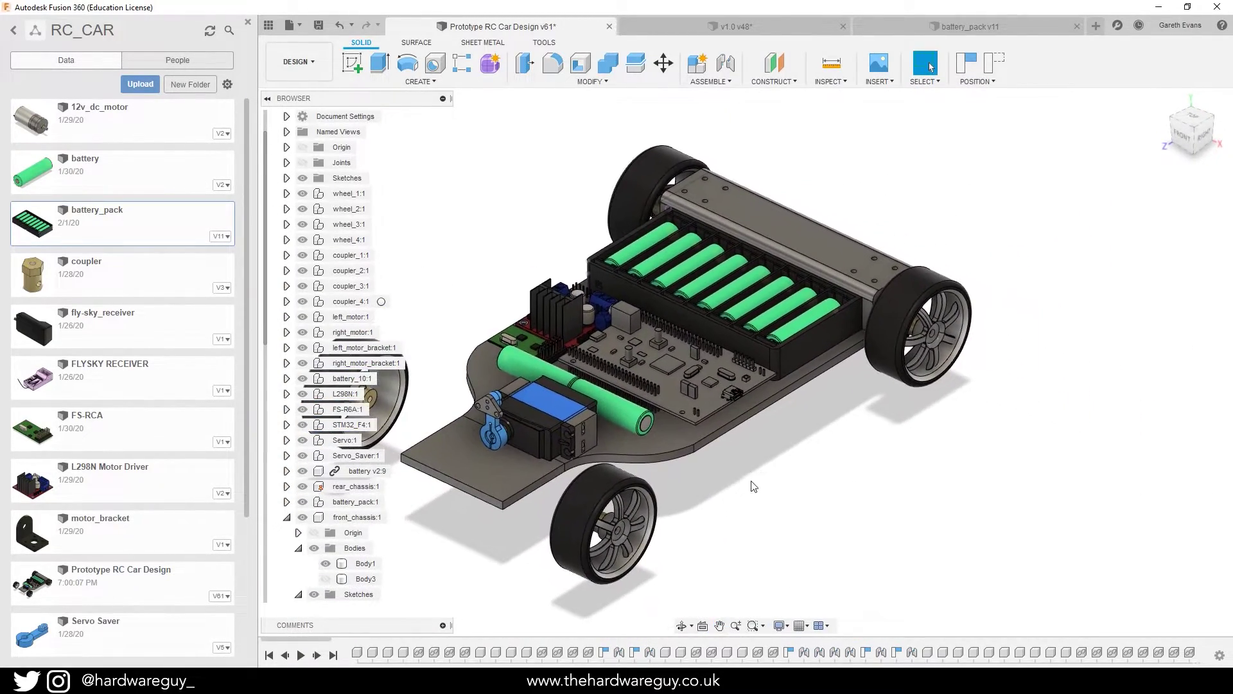
scroll(488, 417, "up", 3)
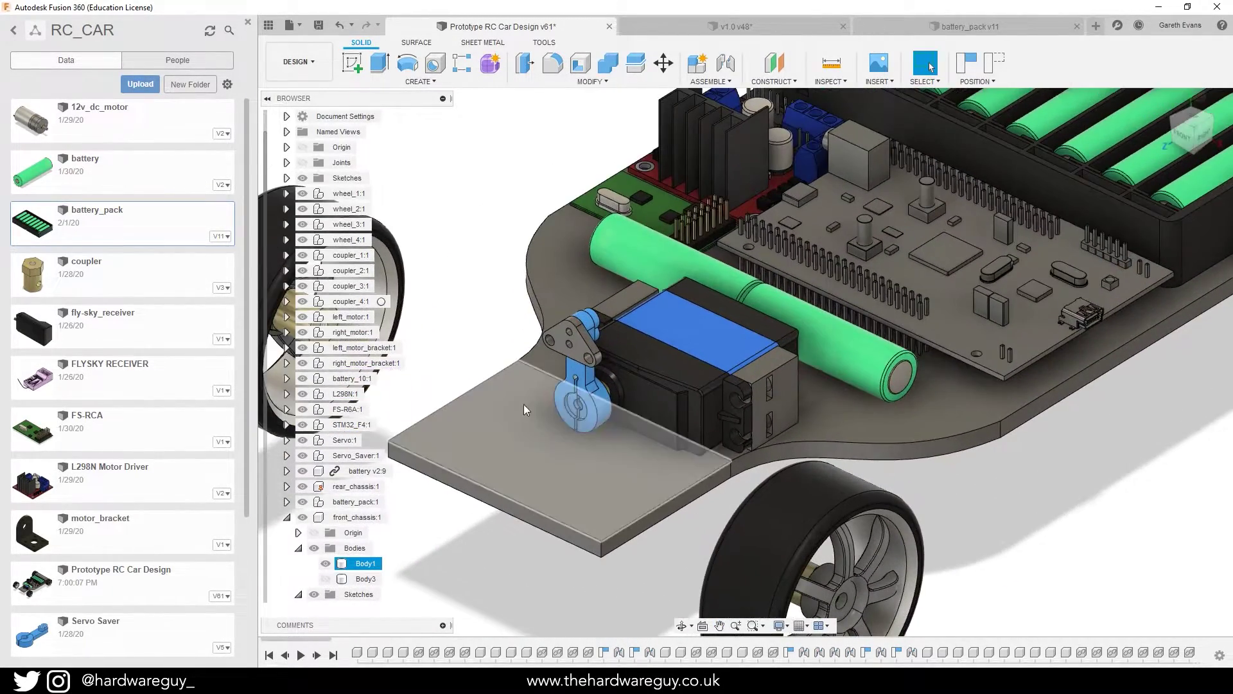
mouse_move(593, 388)
left_mouse_down()
mouse_move(596, 375)
mouse_move(570, 370)
mouse_move(582, 383)
left_mouse_up()
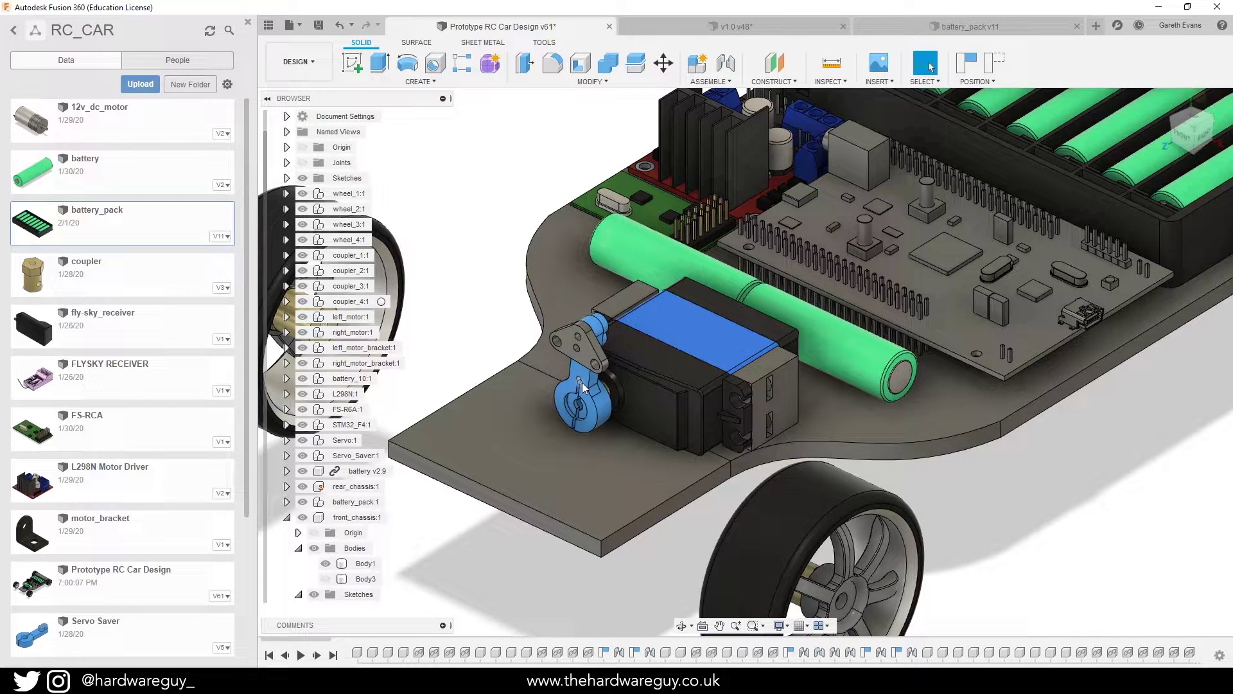
middle_click_drag(796, 414, 1078, 269, "shift")
middle_click_drag(687, 202, 634, 203)
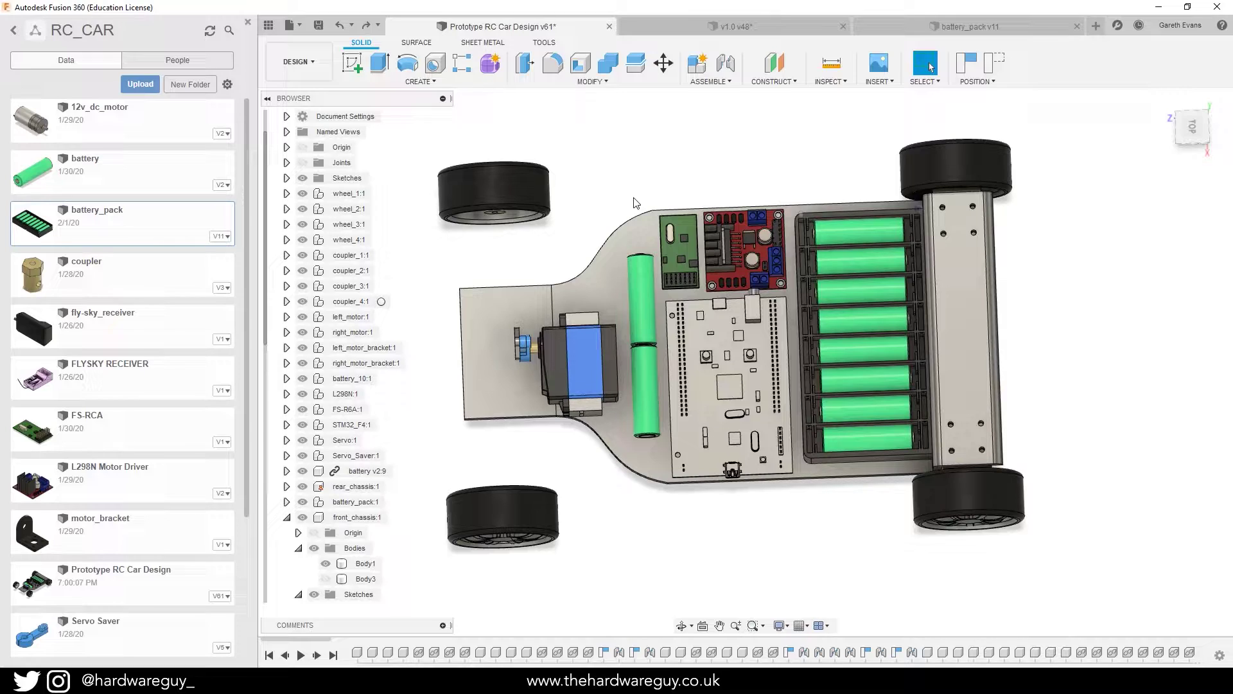
- Orbit and zoom from the top view down onto the servo, blue horn and front wheel
middle_click_drag(604, 467, 706, 414, "shift")
scroll(707, 414, "up", 5)
middle_click_drag(876, 488, 998, 326, "shift")
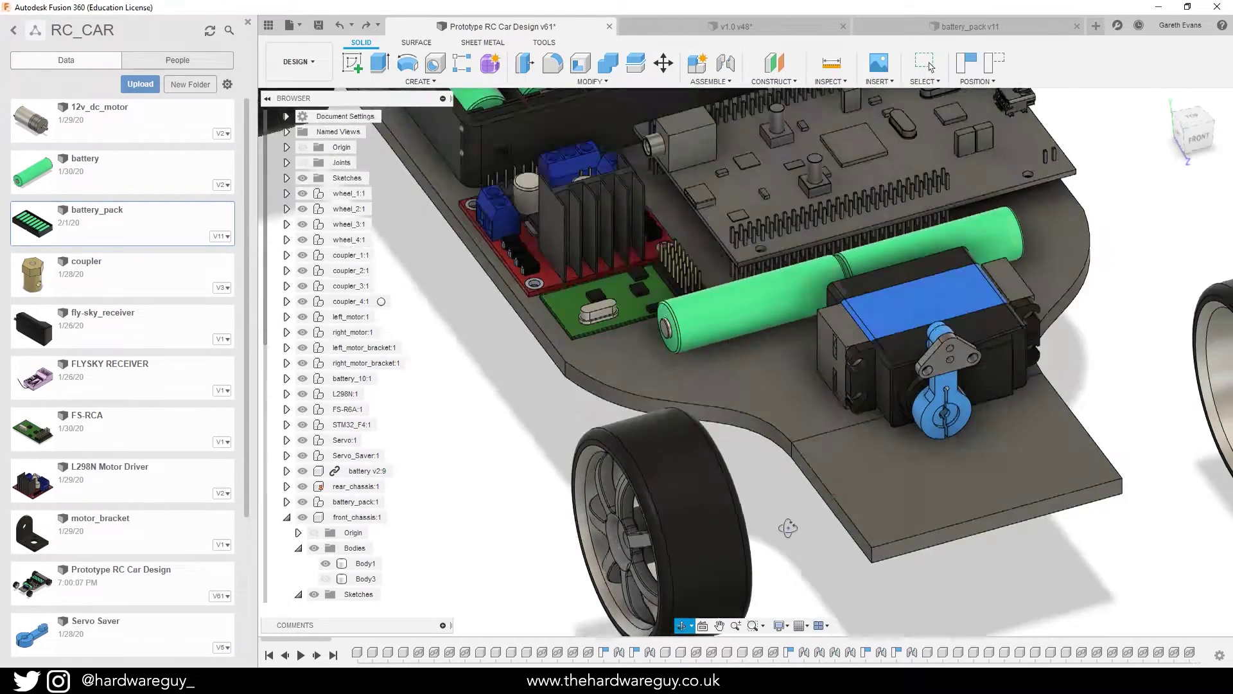
middle_click_drag(772, 431, 669, 368, "shift")
scroll(393, 453, "up", 3)
scroll(386, 469, "down", 4)
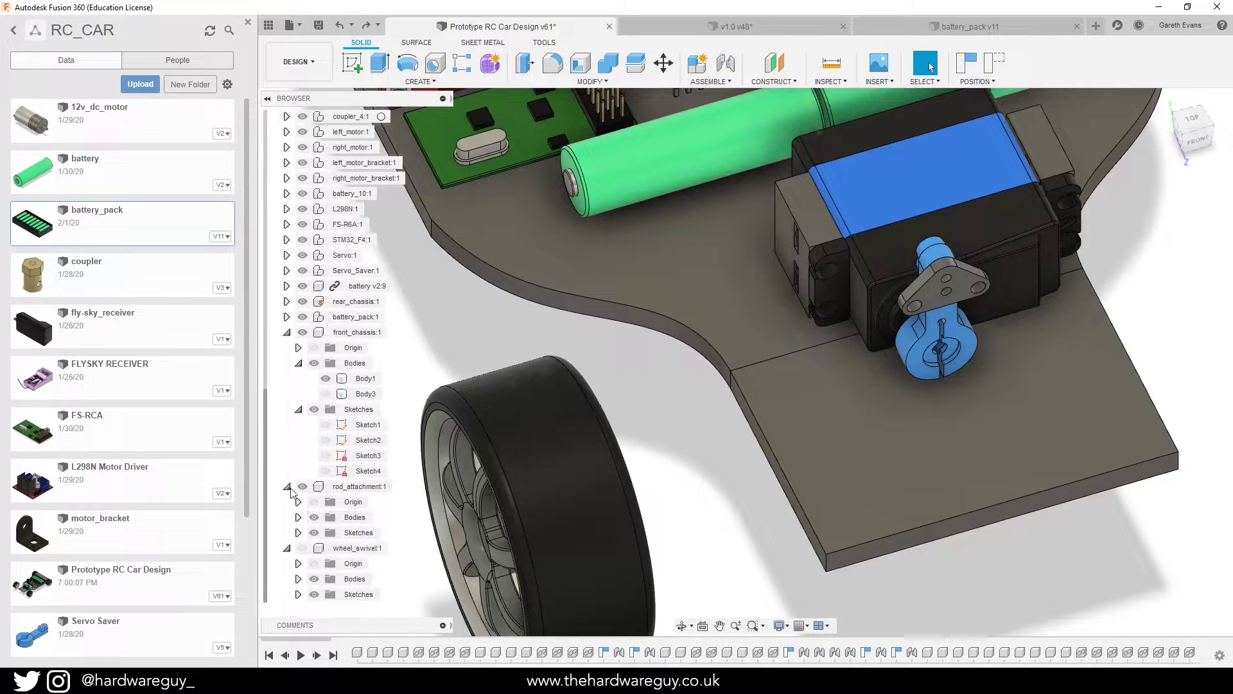
scroll(329, 476, "up", 1)
- Hide front_chassis:1 and orbit around the servo and battery to see how the servo sits
left_click(303, 380)
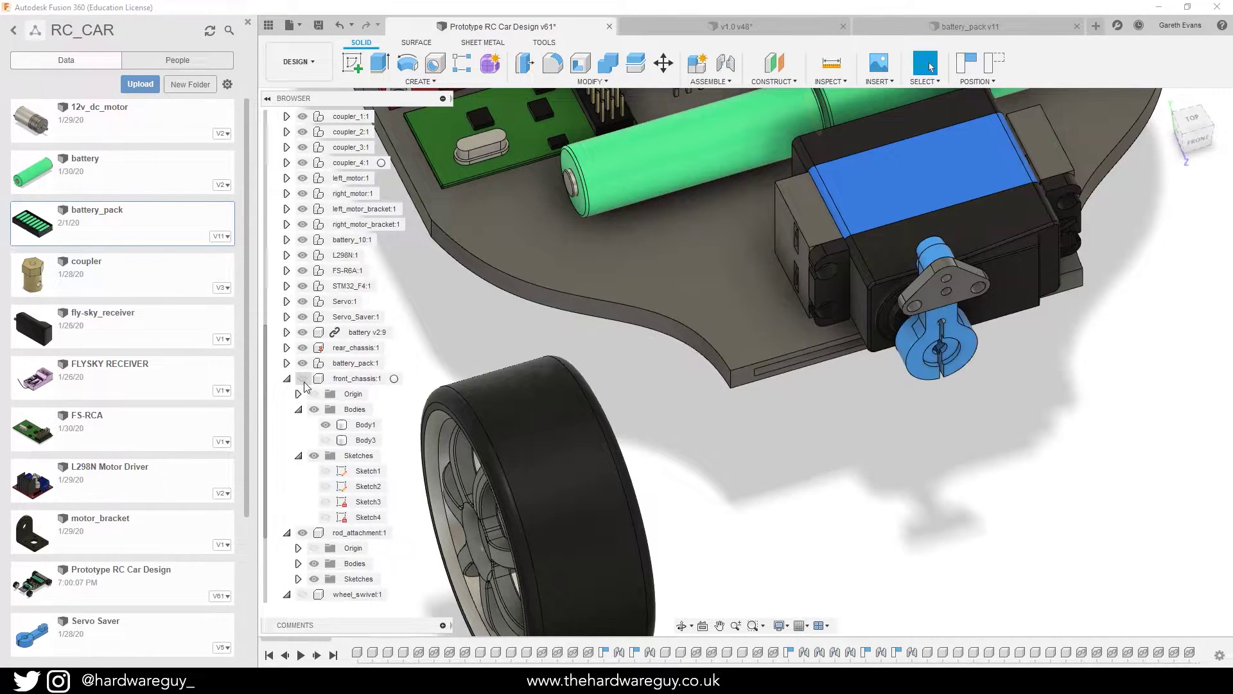
middle_click_drag(793, 412, 782, 482, "shift")
scroll(862, 394, "up", 5)
scroll(703, 527, "down", 5)
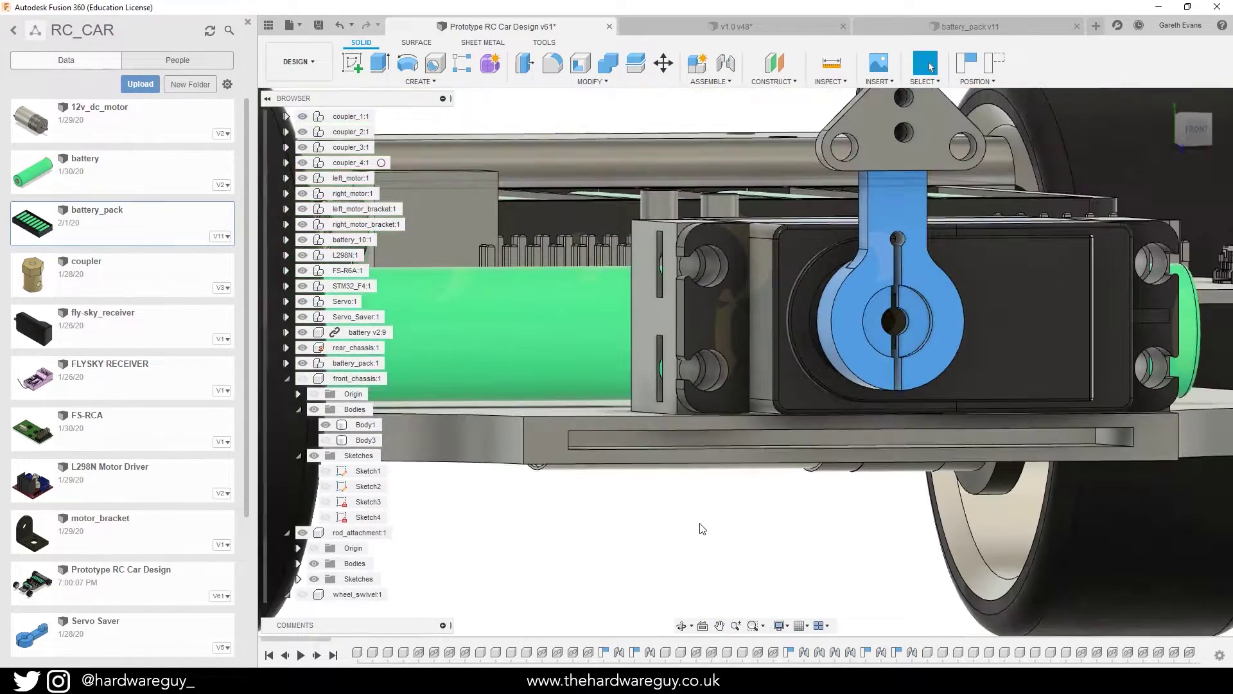
middle_click_drag(703, 527, 705, 523, "shift")
key("Escape")
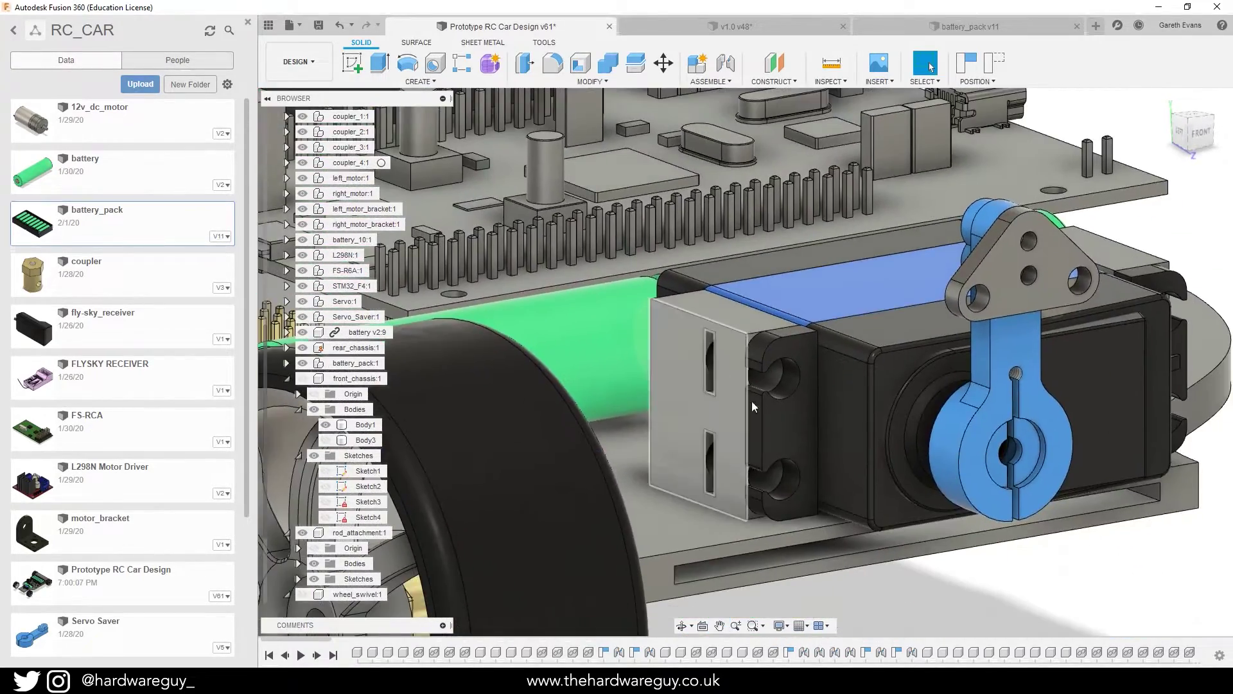
scroll(808, 504, "down", 3)
middle_click_drag(809, 504, 745, 514)
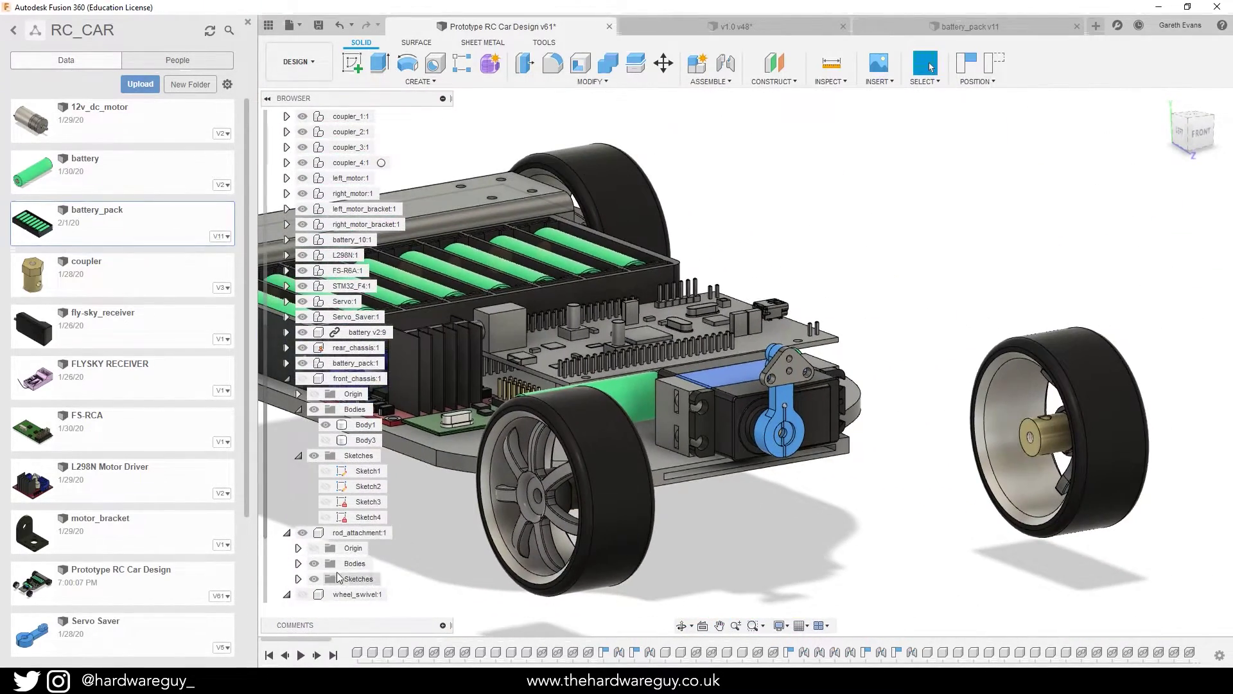
- Show front_chassis again, hide rear_chassis:1, and zoom in on the servo's left side
left_click(303, 378)
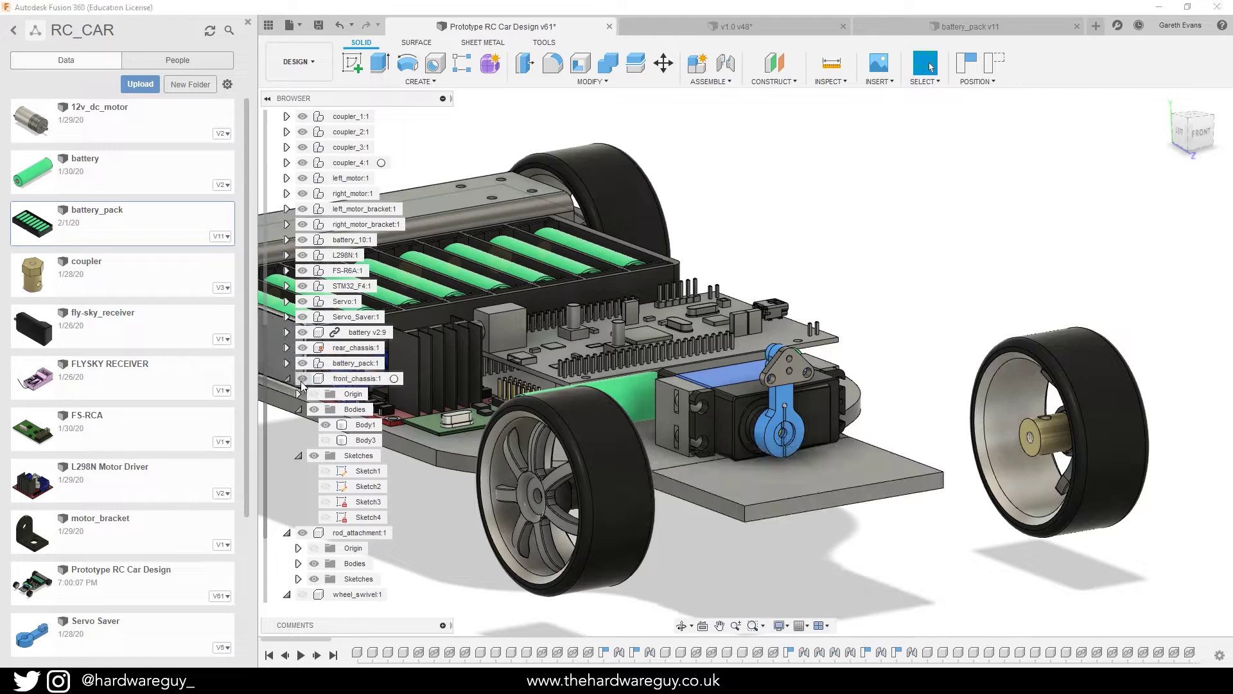
left_click(303, 348)
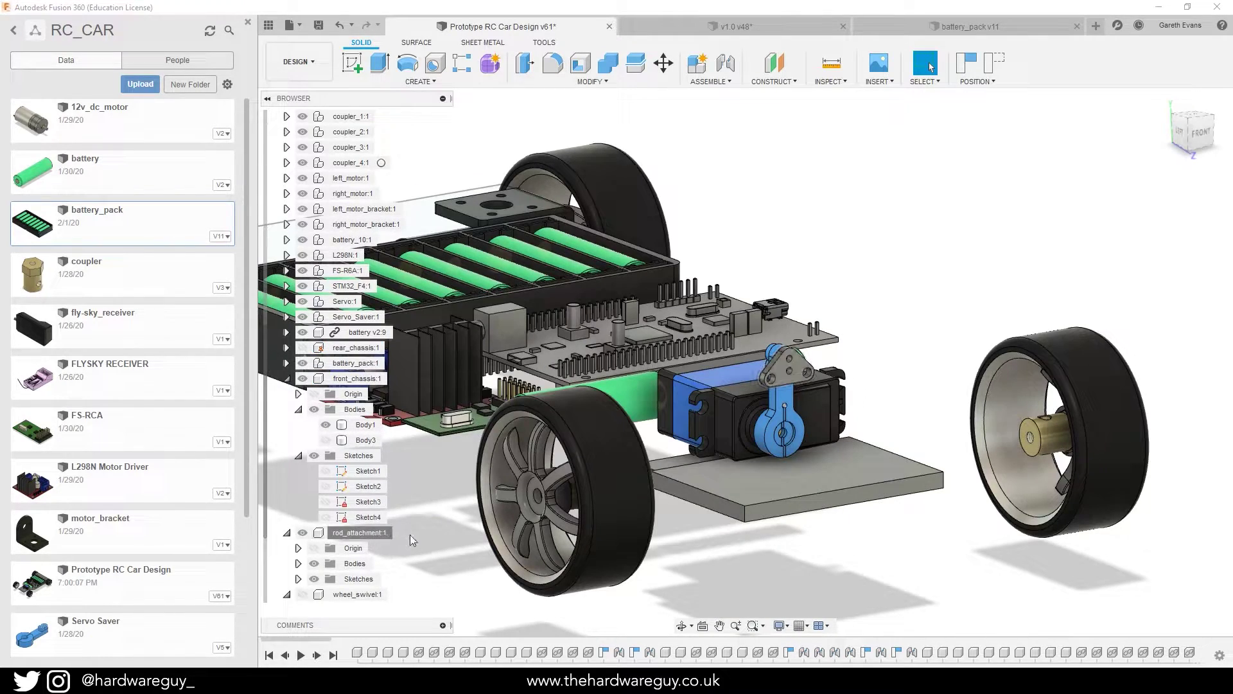
middle_click_drag(411, 533, 579, 507, "shift")
scroll(708, 480, "up", 5)
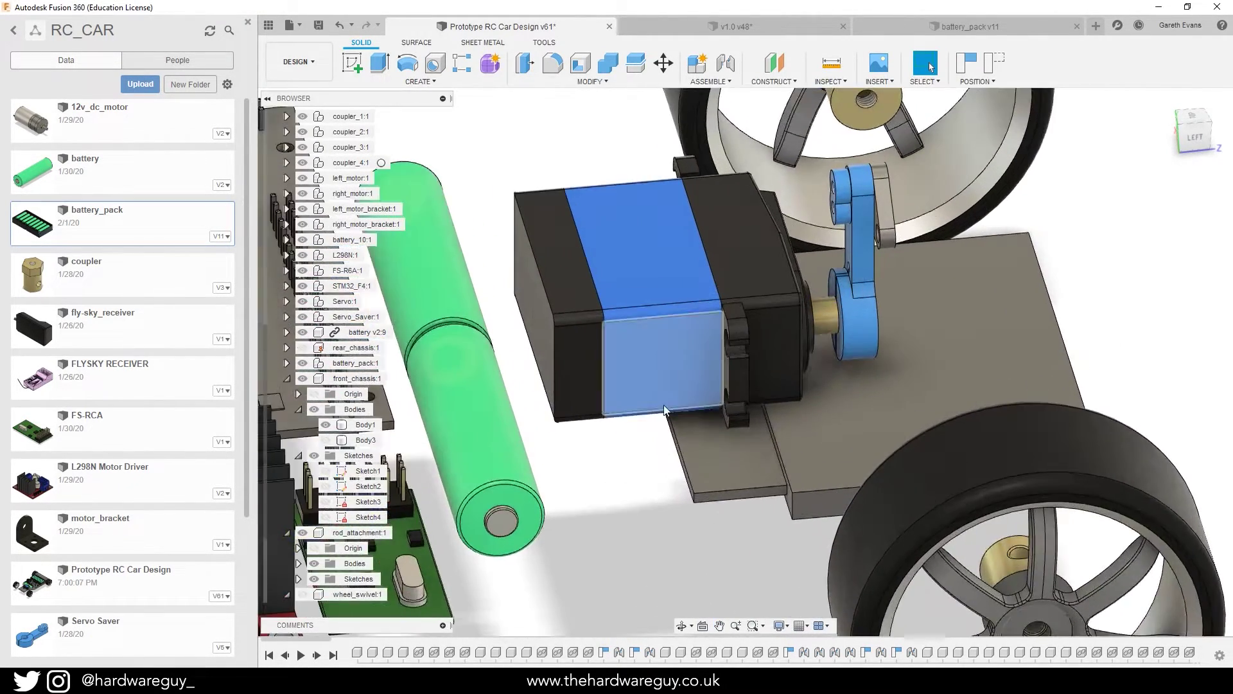
scroll(708, 481, "up", 3)
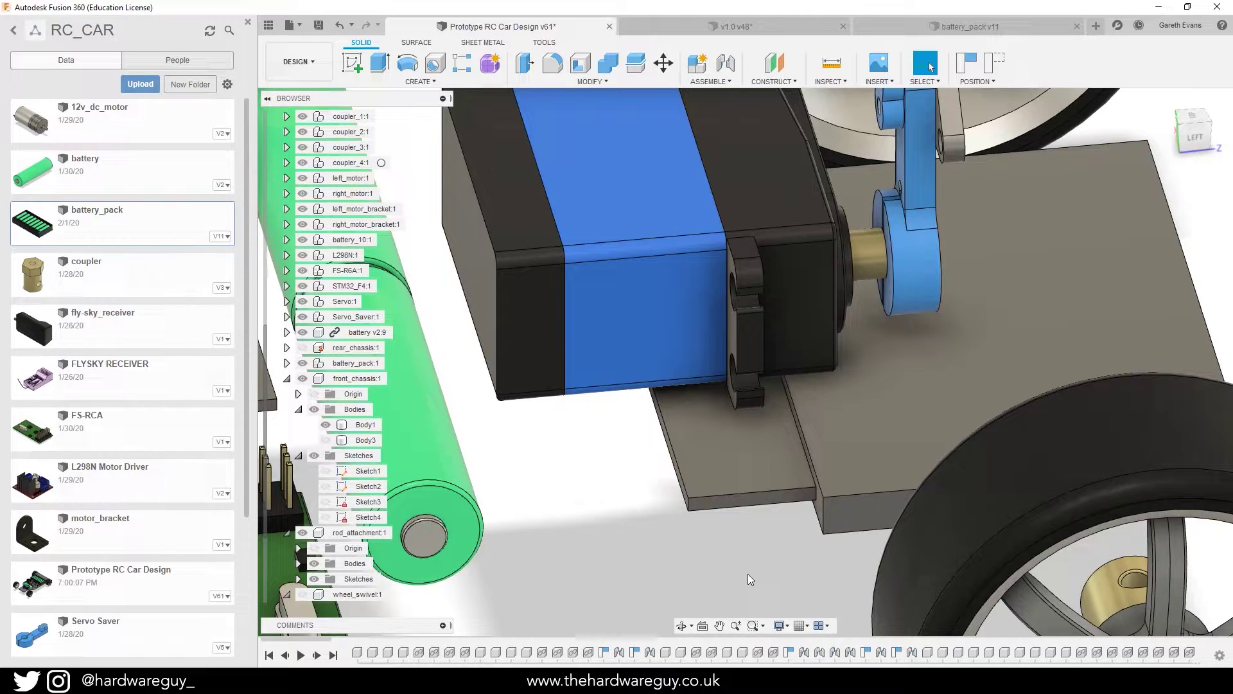
- Orbit over the battery pack and board to the split joint, then show rear_chassis again
scroll(745, 575, "down", 4)
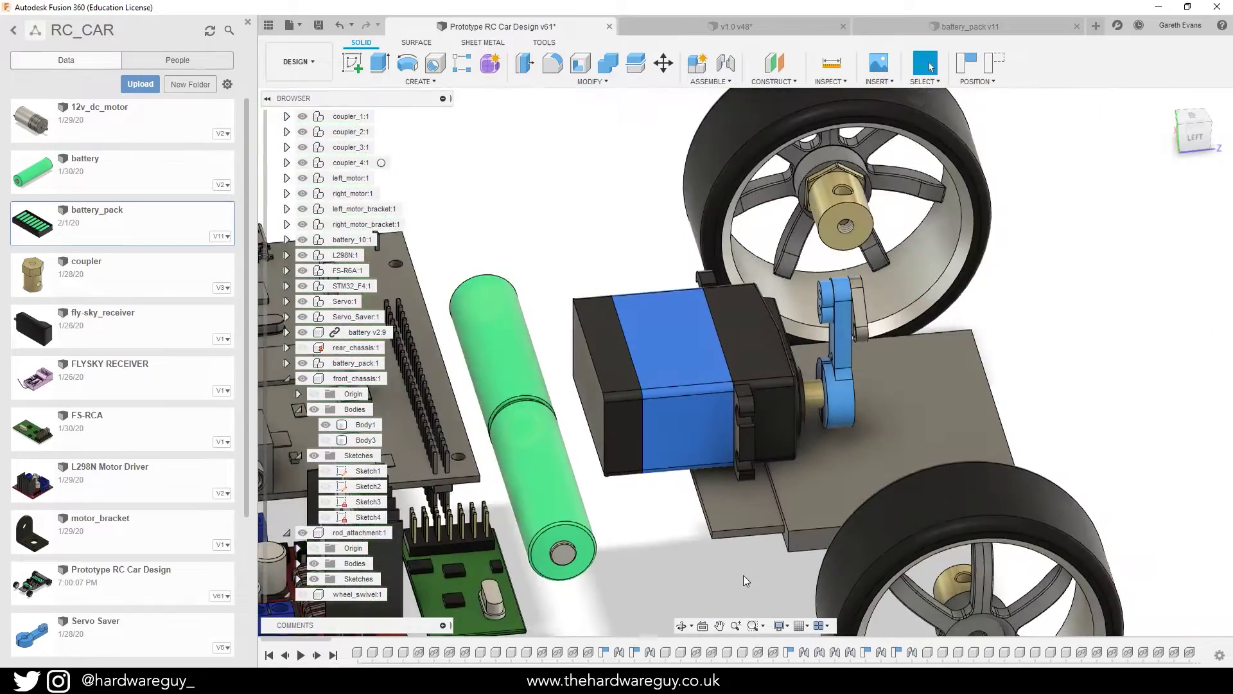
scroll(740, 578, "down", 2)
middle_click_drag(739, 579, 703, 580, "shift")
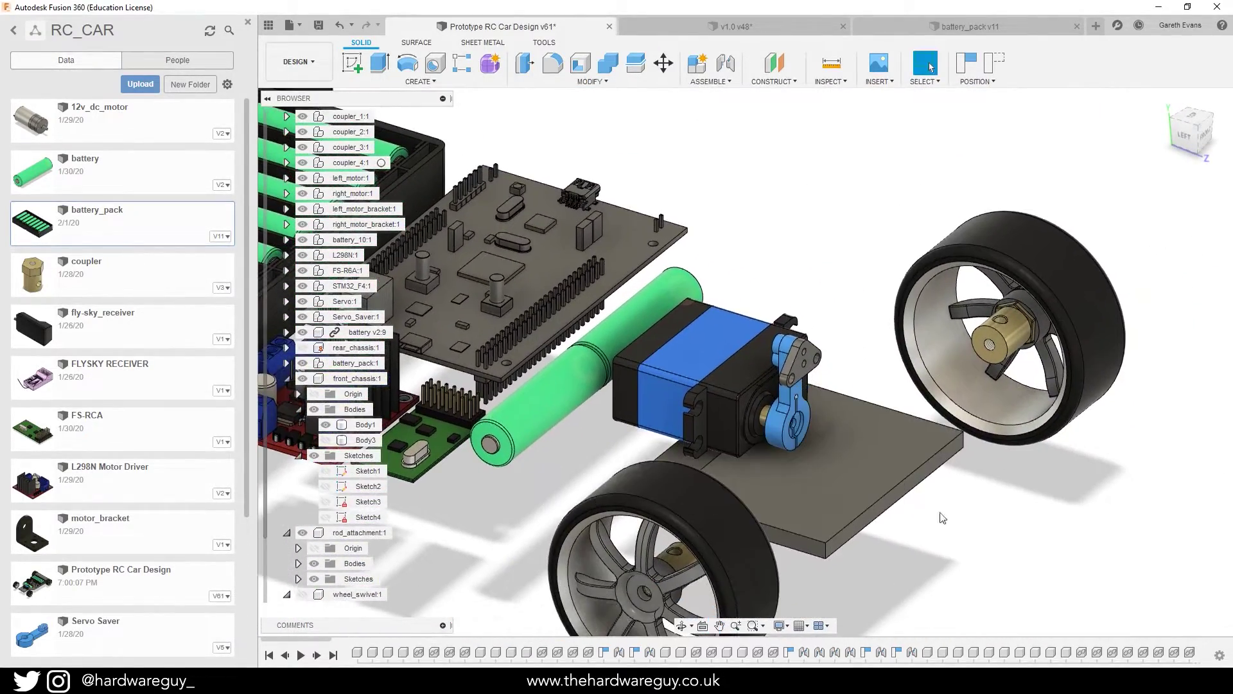
middle_click_drag(567, 514, 897, 531, "shift")
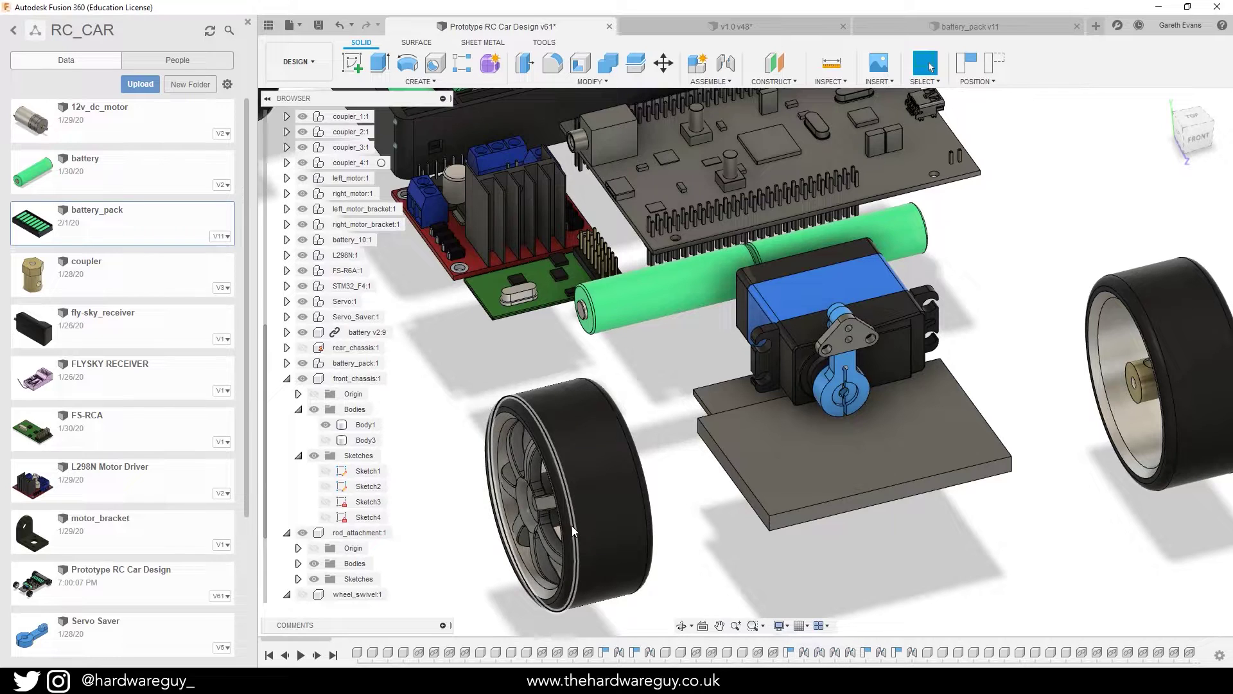
left_click(303, 347)
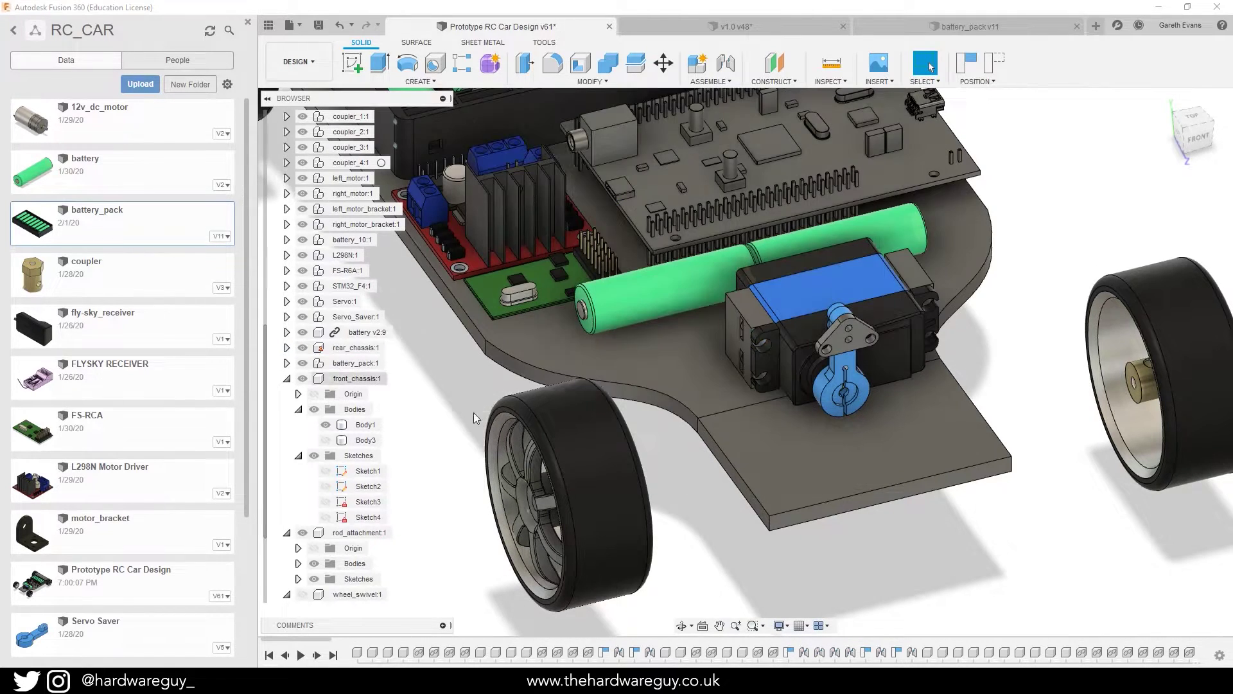
scroll(761, 495, "down", 6)
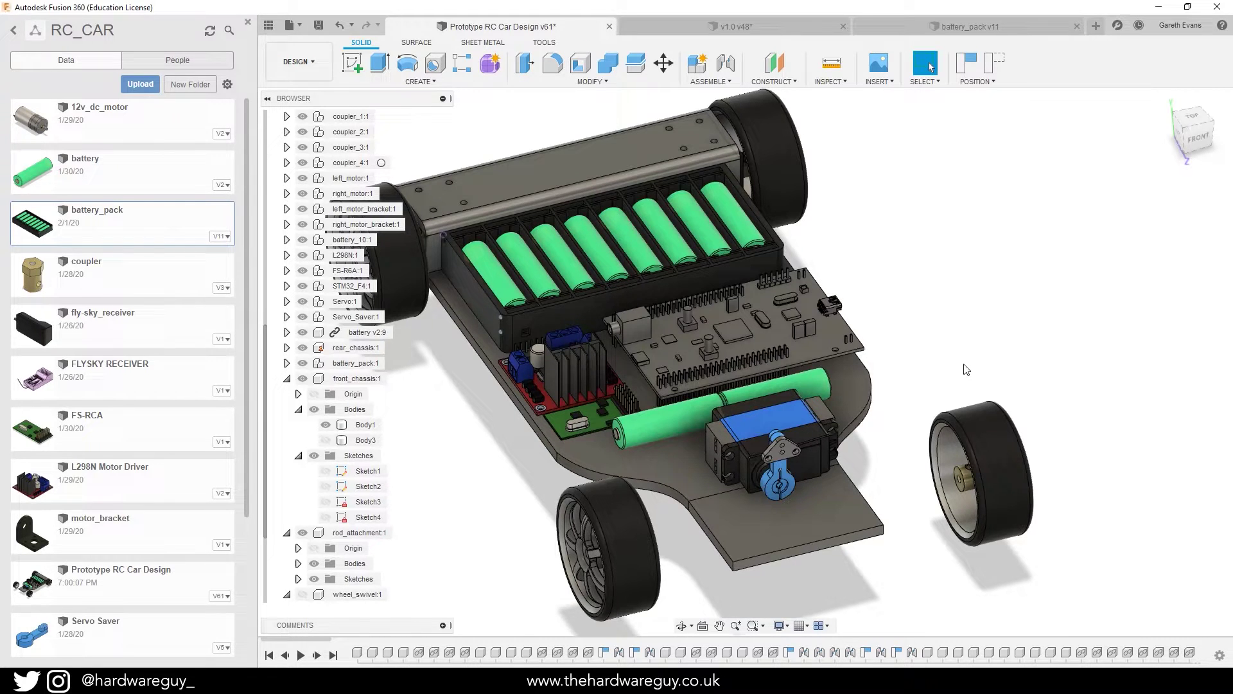
middle_click_drag(967, 369, 835, 510, "shift")
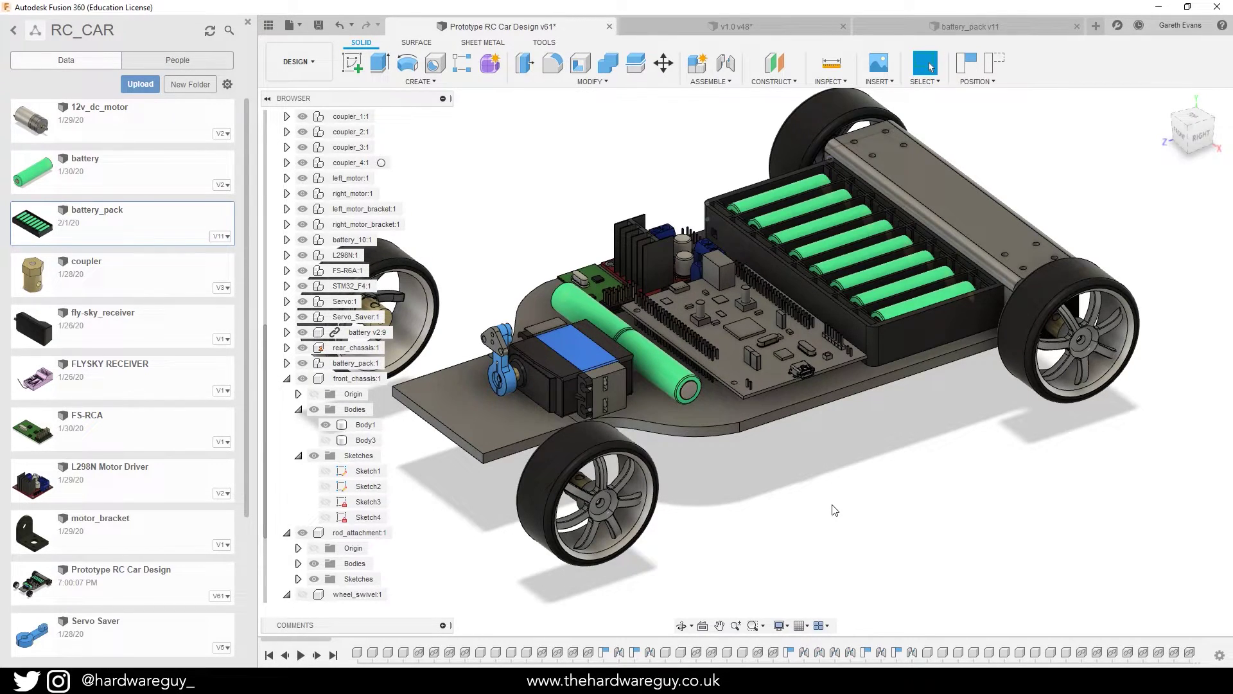
scroll(834, 510, "down", 3)
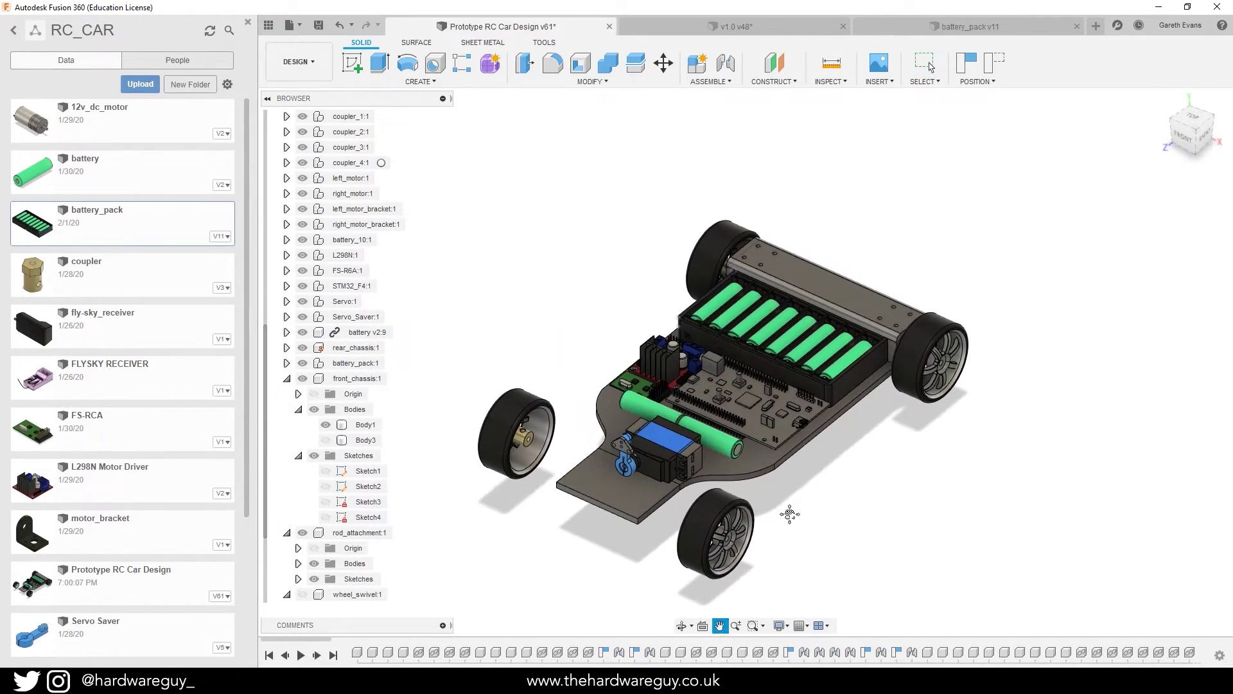
scroll(790, 514, "up", 2)
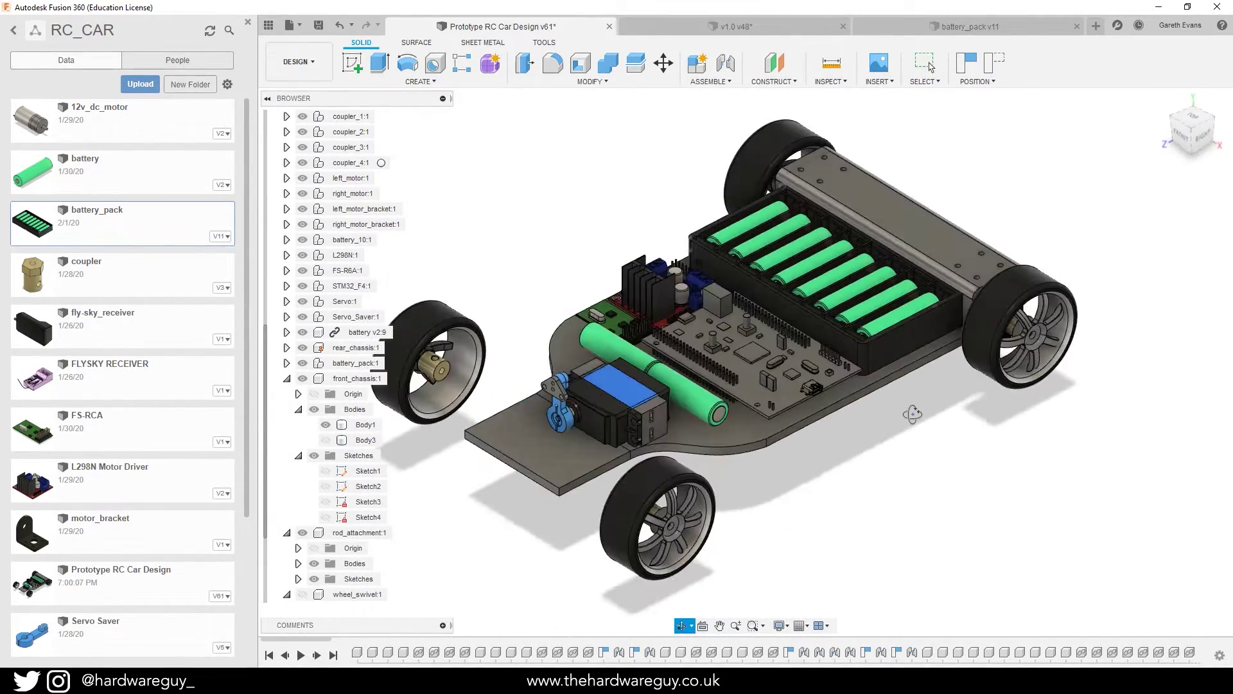